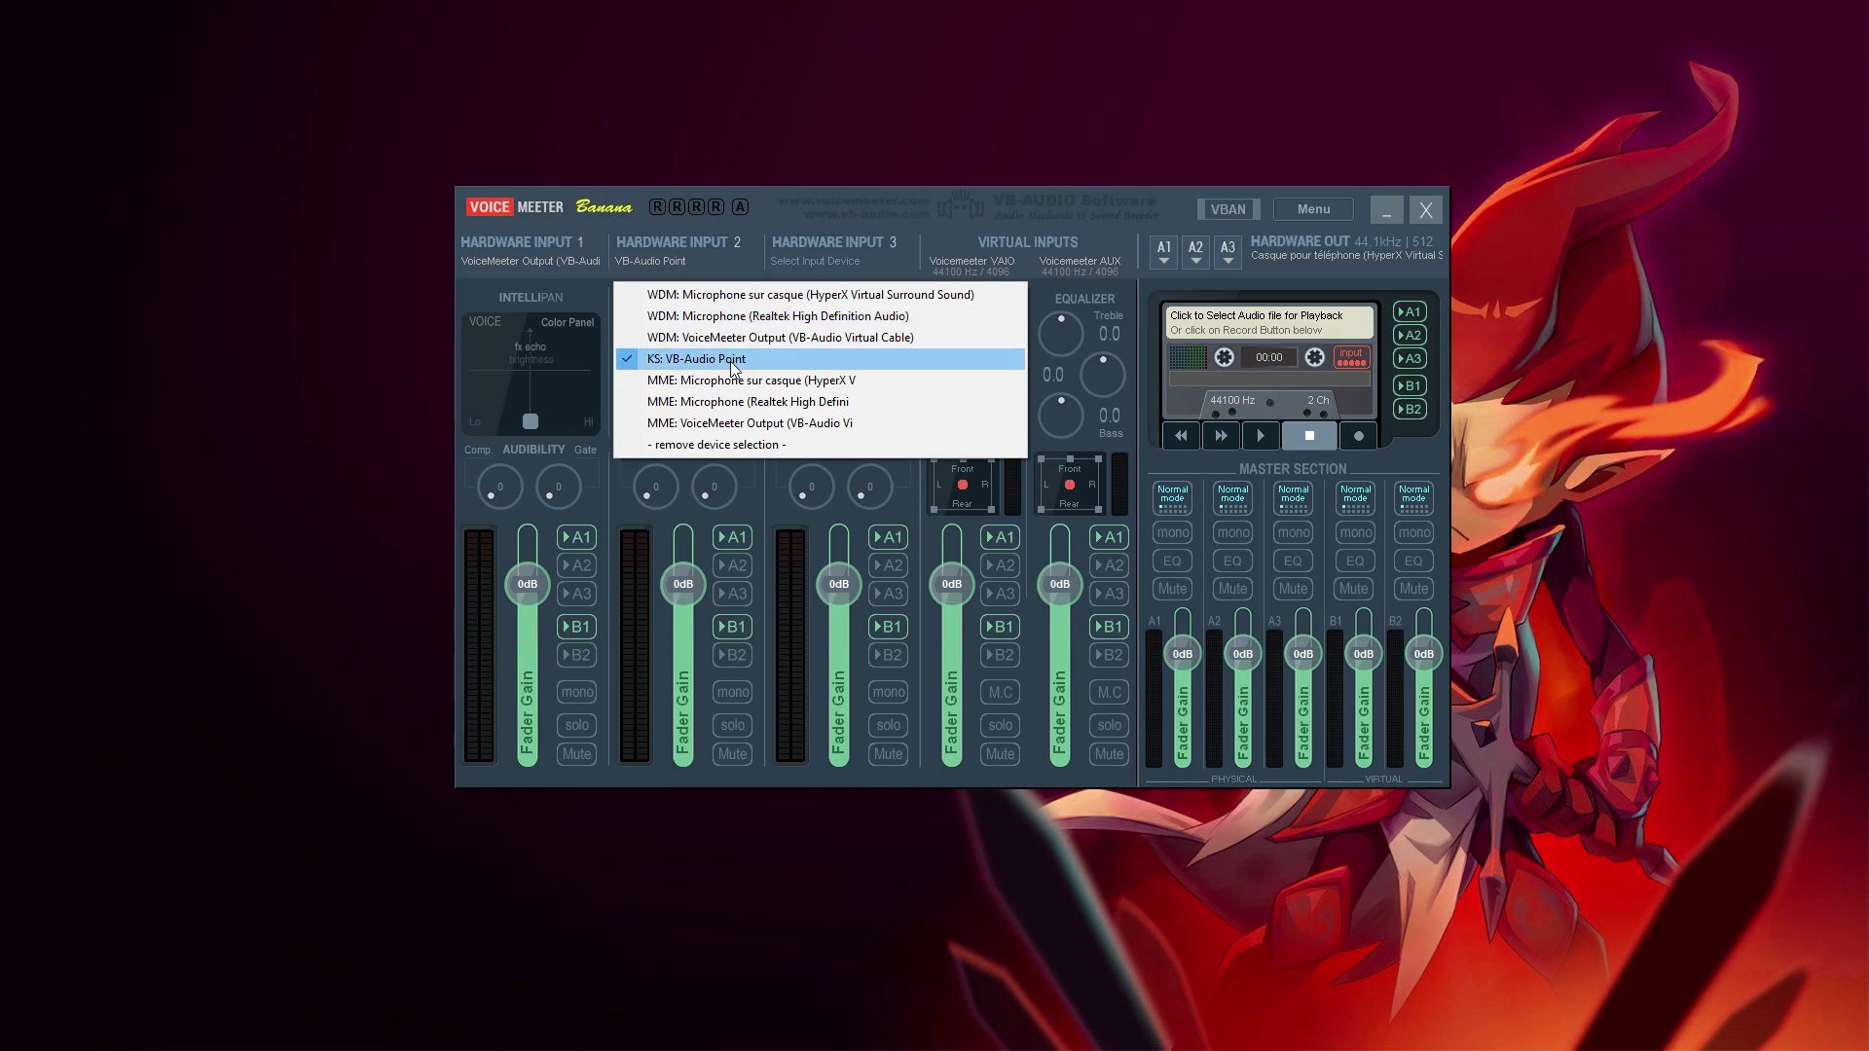
# Step: Keep KS: VB-Audio Point for Hardware Input 2 and set output A1 to WDM: Casque pour téléphone (HyperX Virtual Surround Sound)
pyautogui.click(1288, 272)
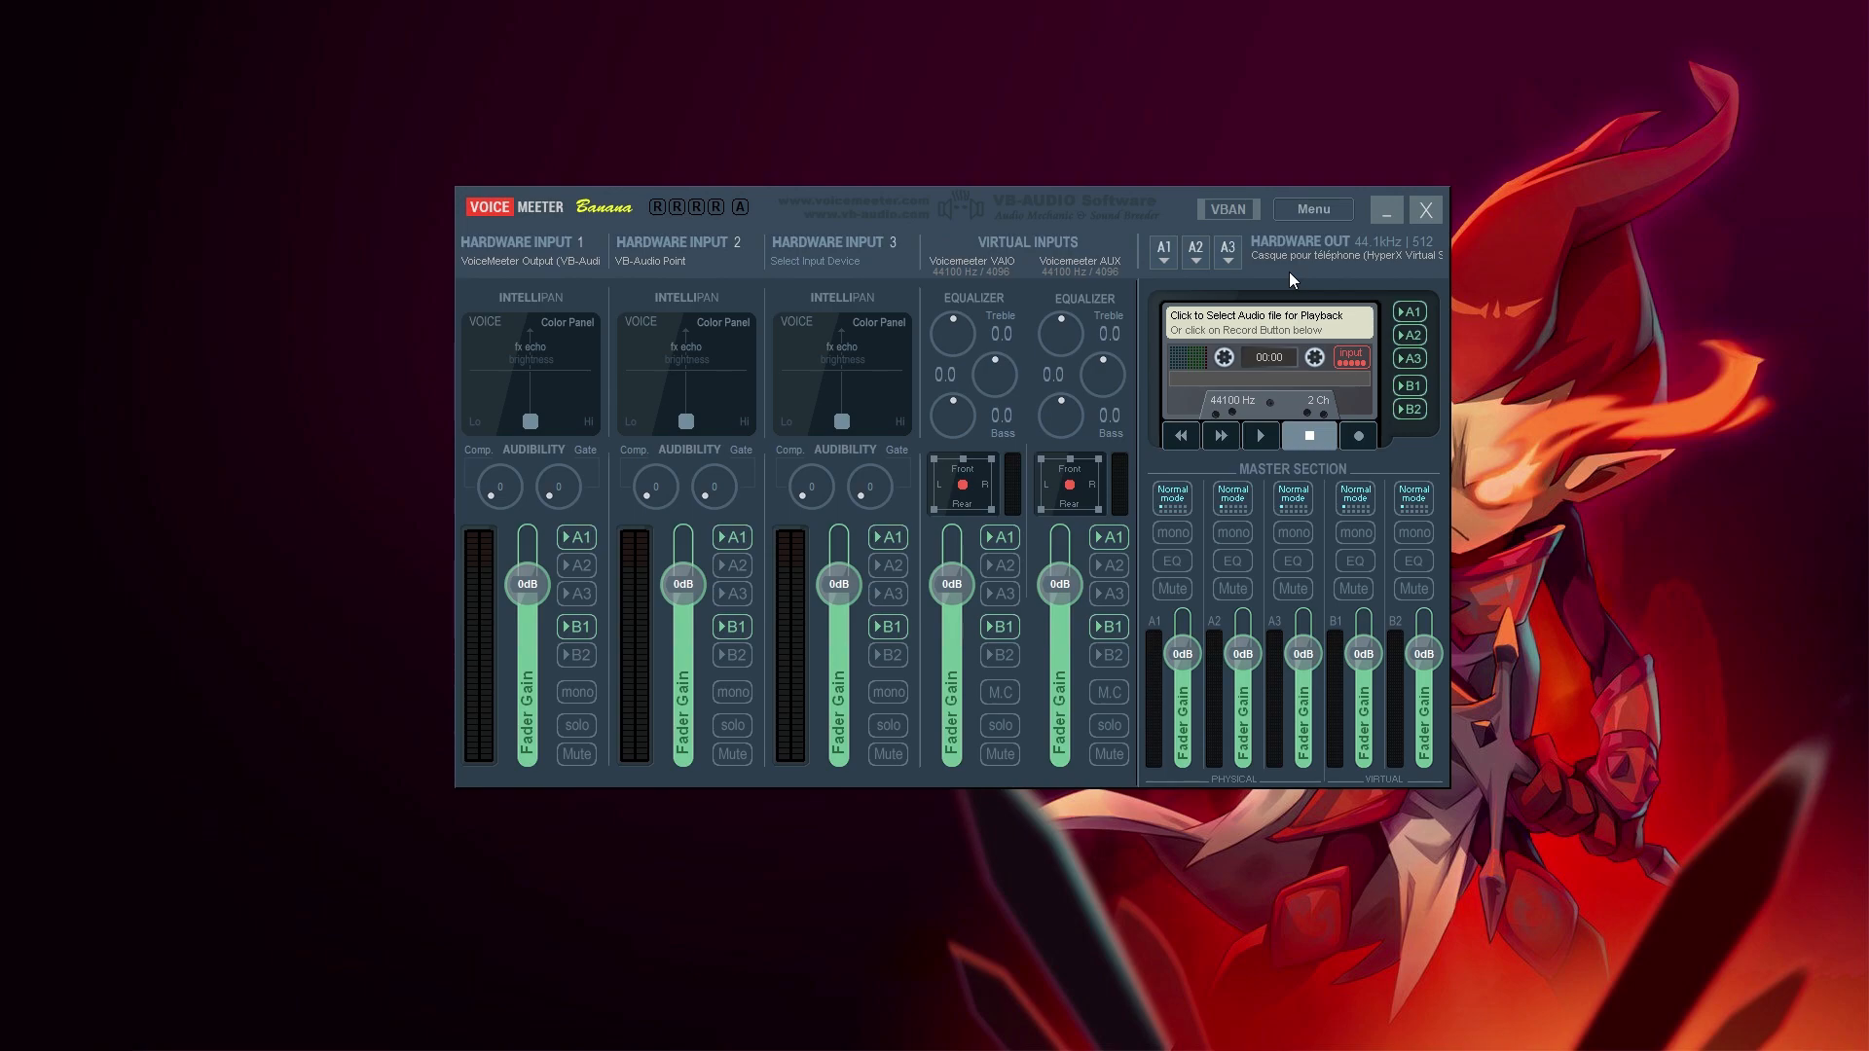
pyautogui.click(1162, 260)
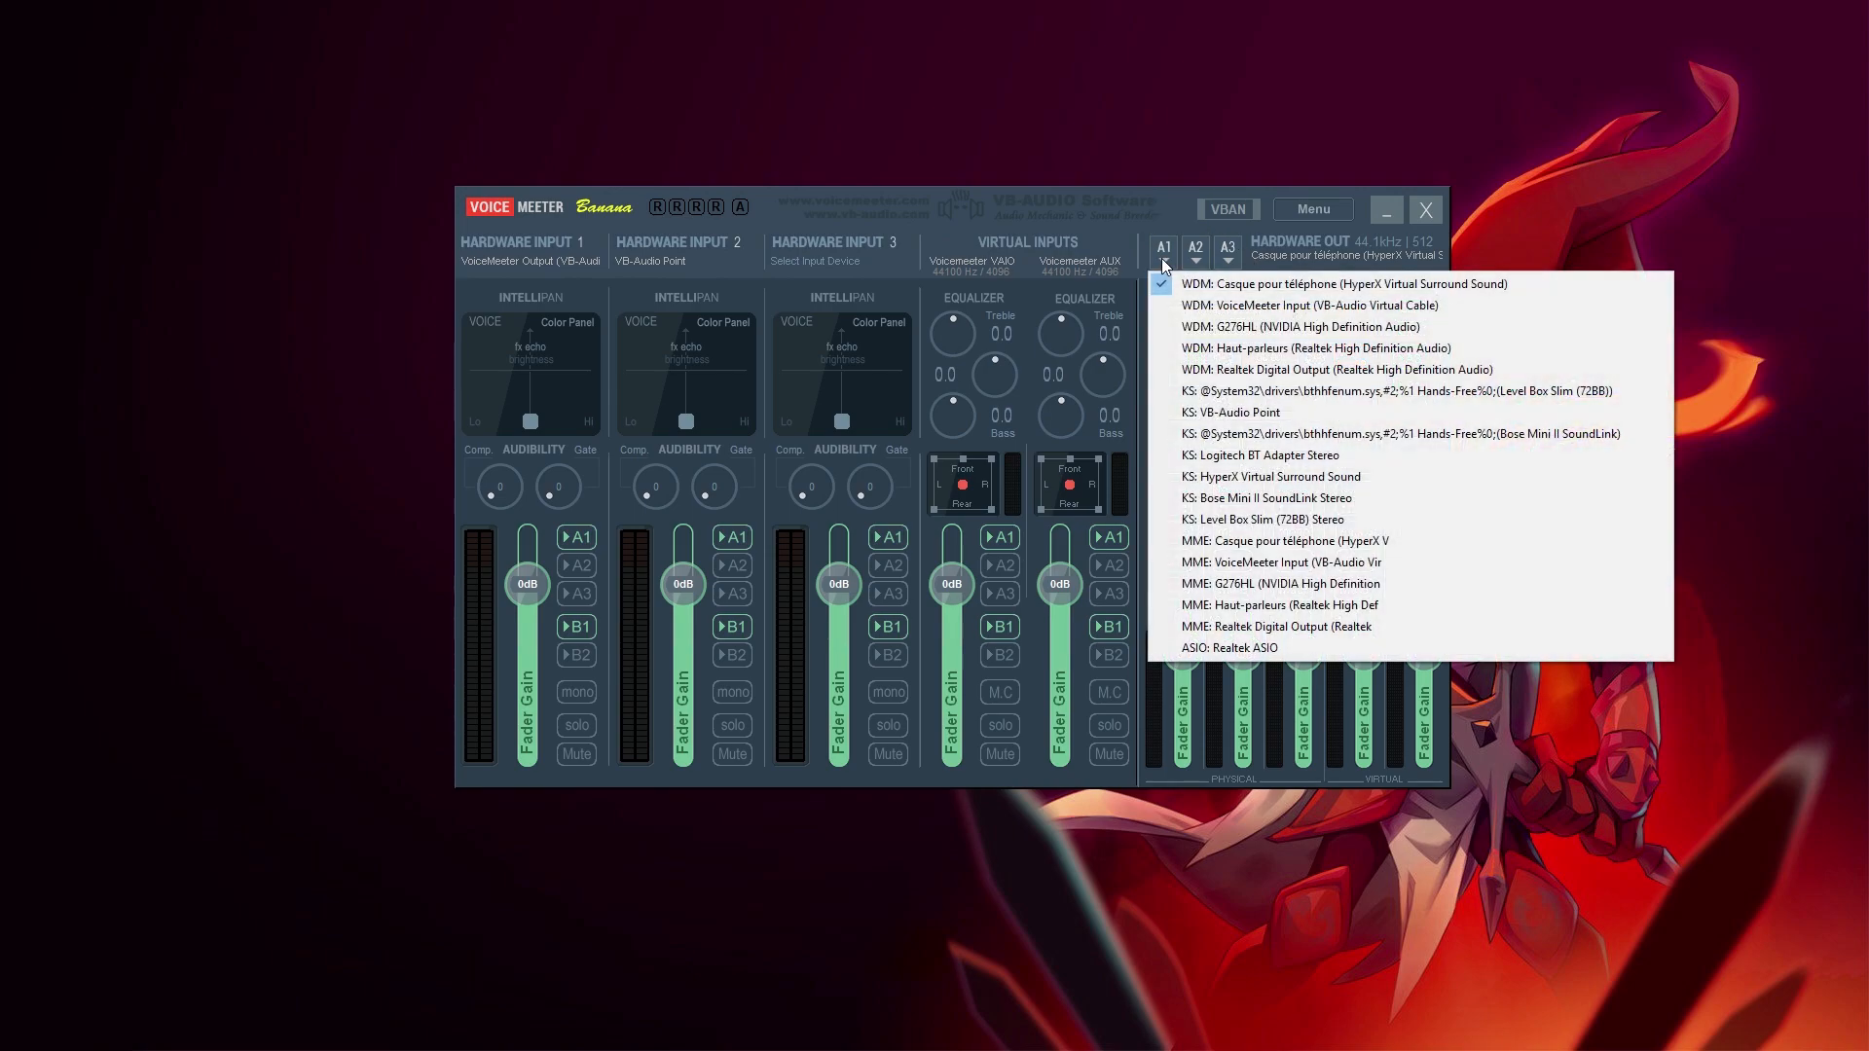
pyautogui.click(1306, 287)
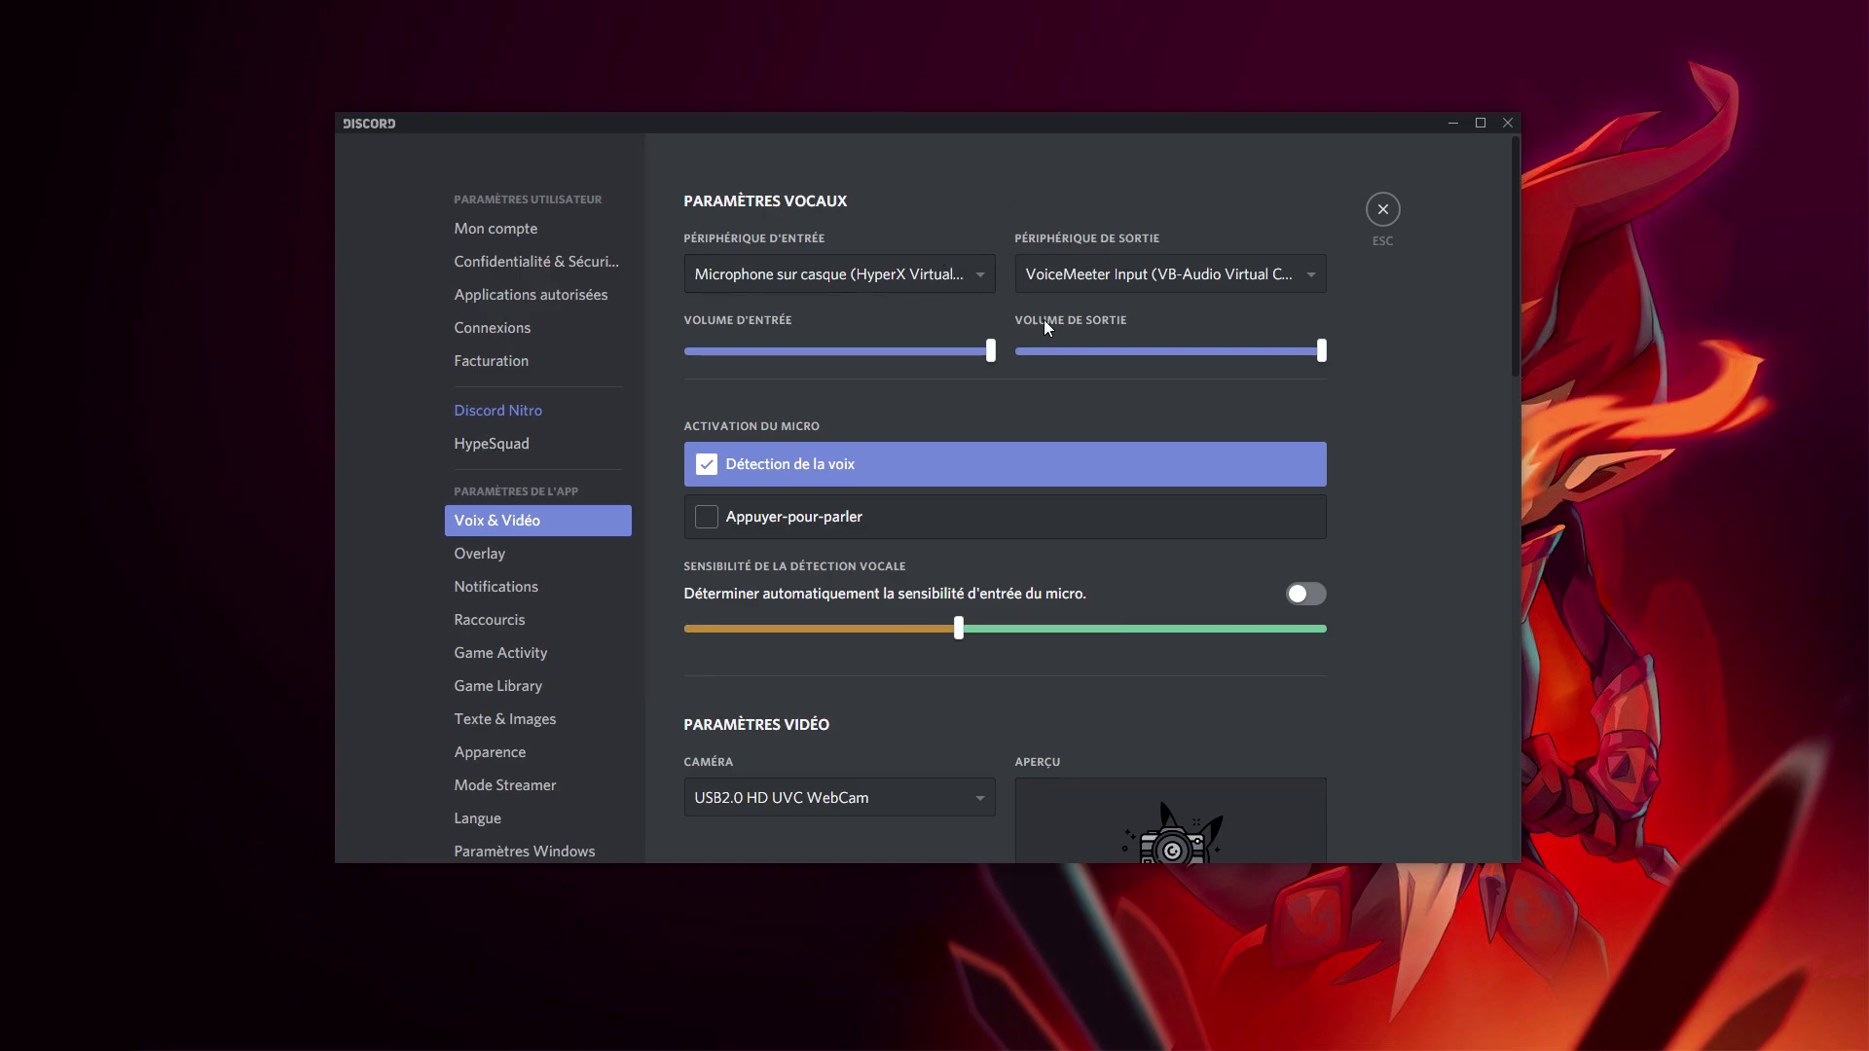
# Step: In Discord's voice settings, choose VoiceMeeter Input (VB-Audio Virtual Cable) as the output device and minimize the window
pyautogui.click(1047, 282)
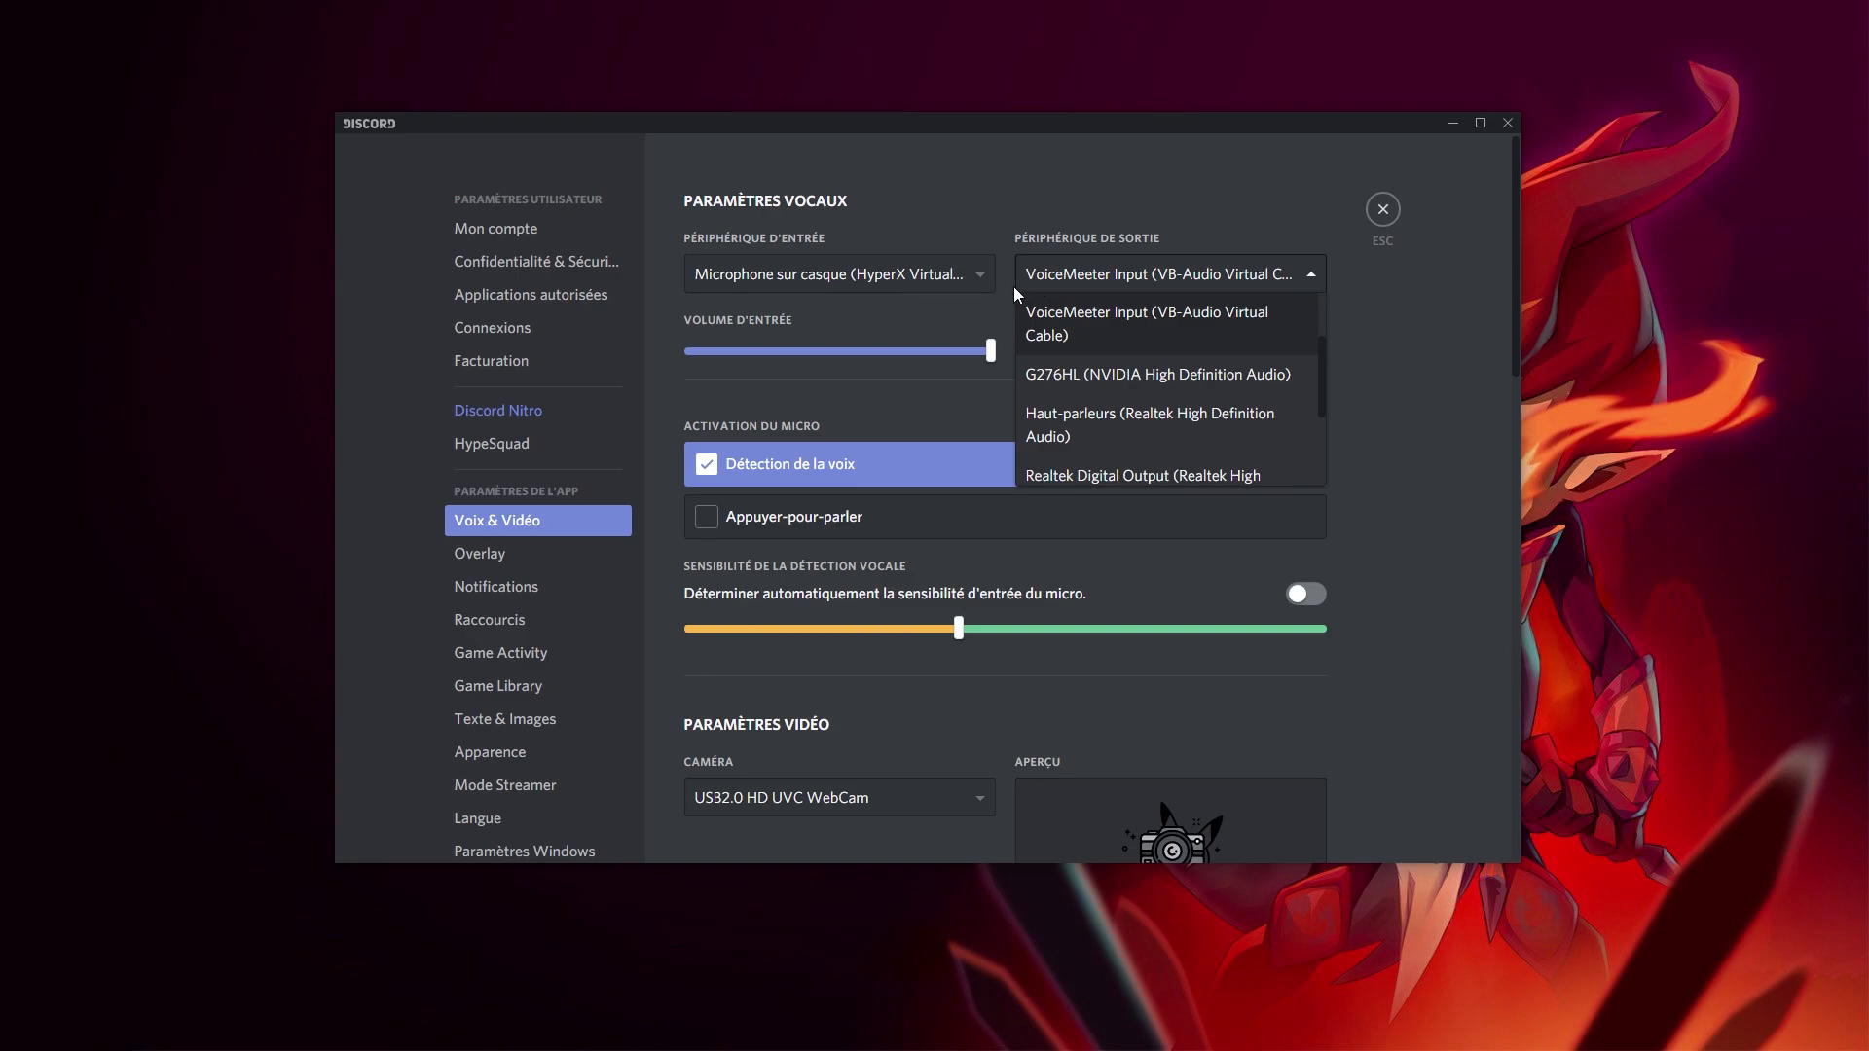
pyautogui.click(1098, 331)
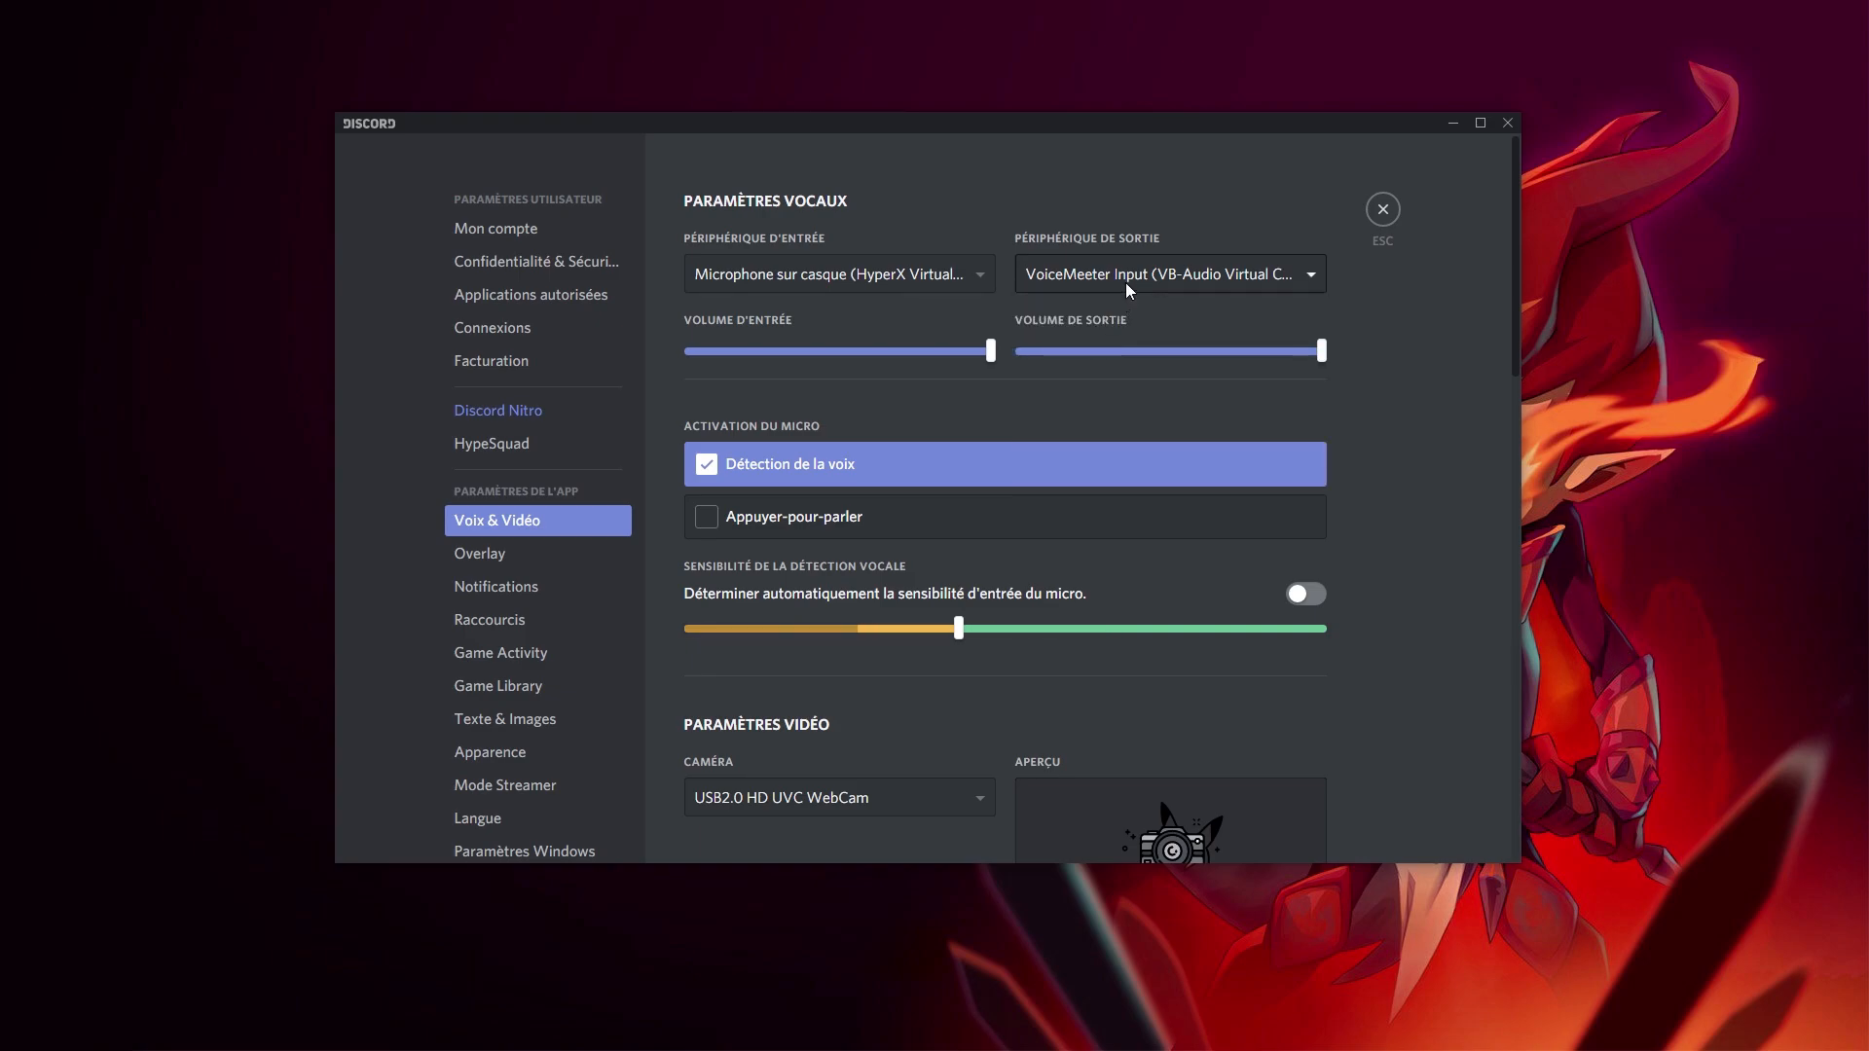
pyautogui.click(1453, 123)
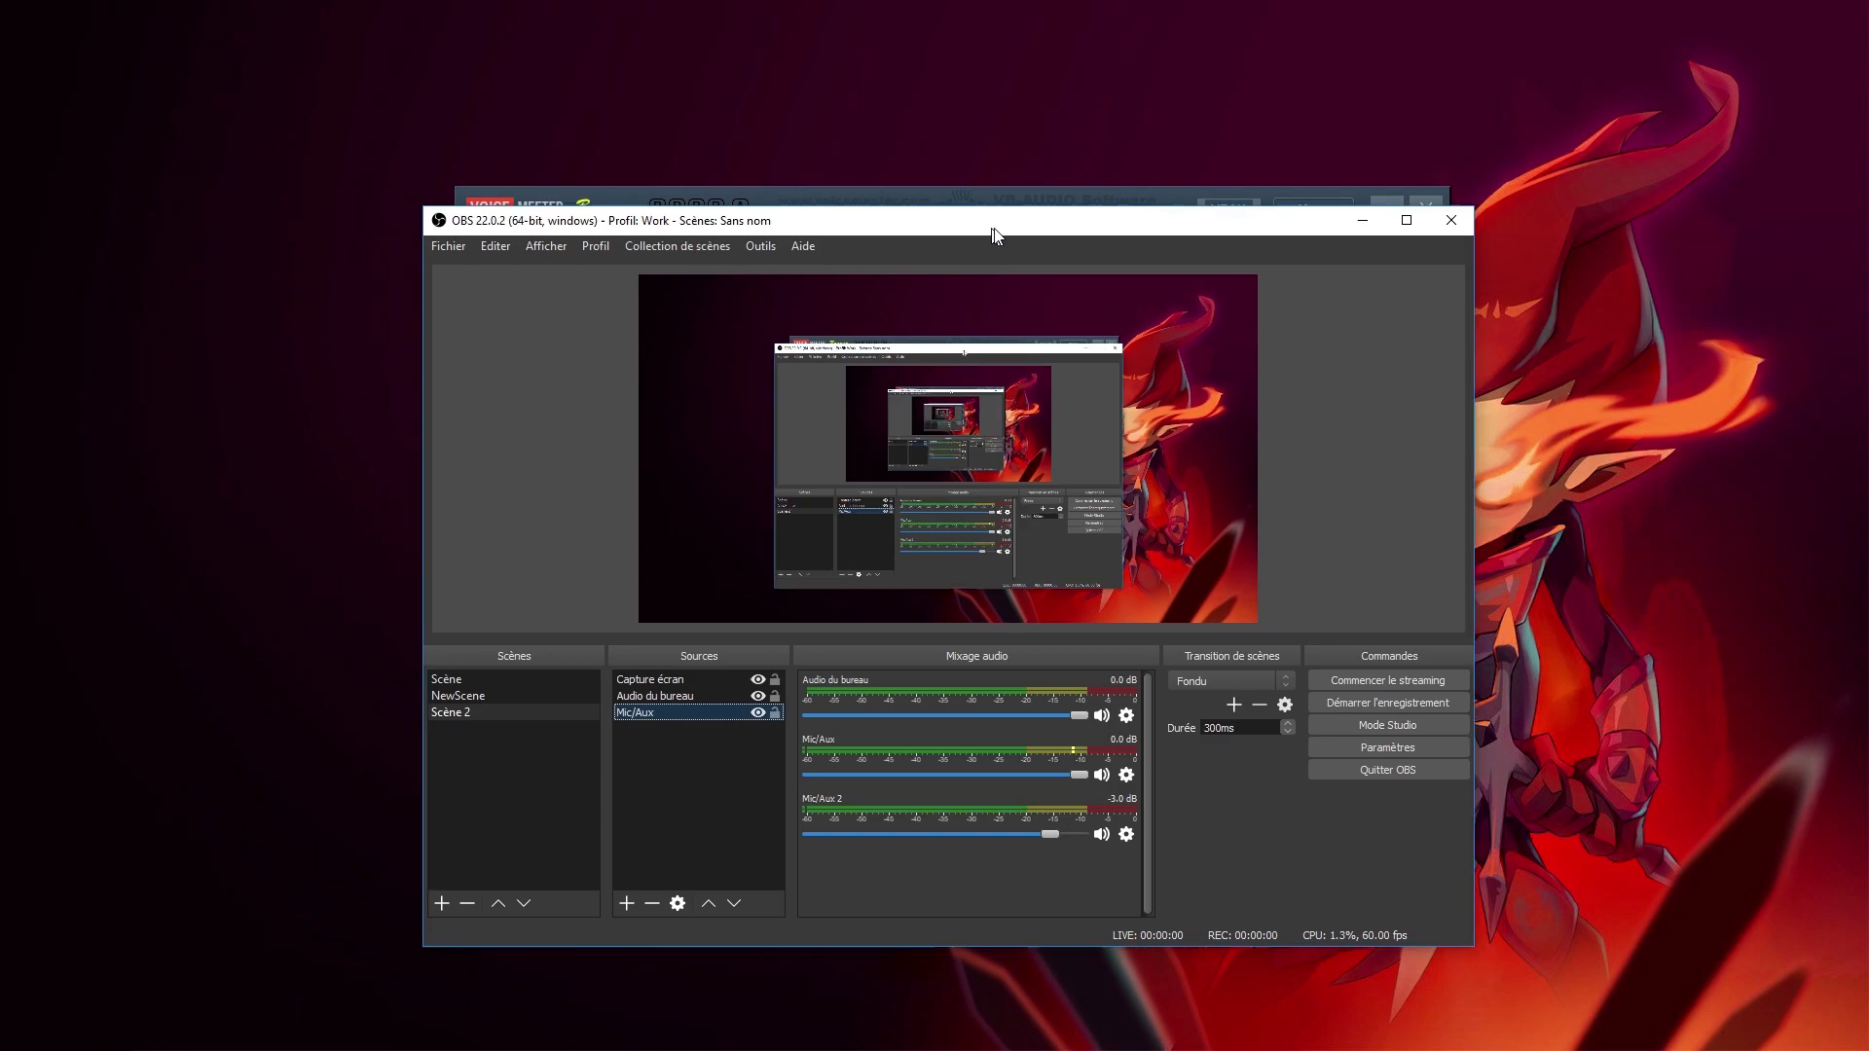
# Step: Switch to OBS, review the desktop and microphone devices in the audio settings, and accept them
pyautogui.moveTo(991, 228); pyautogui.dragTo(1038, 204)
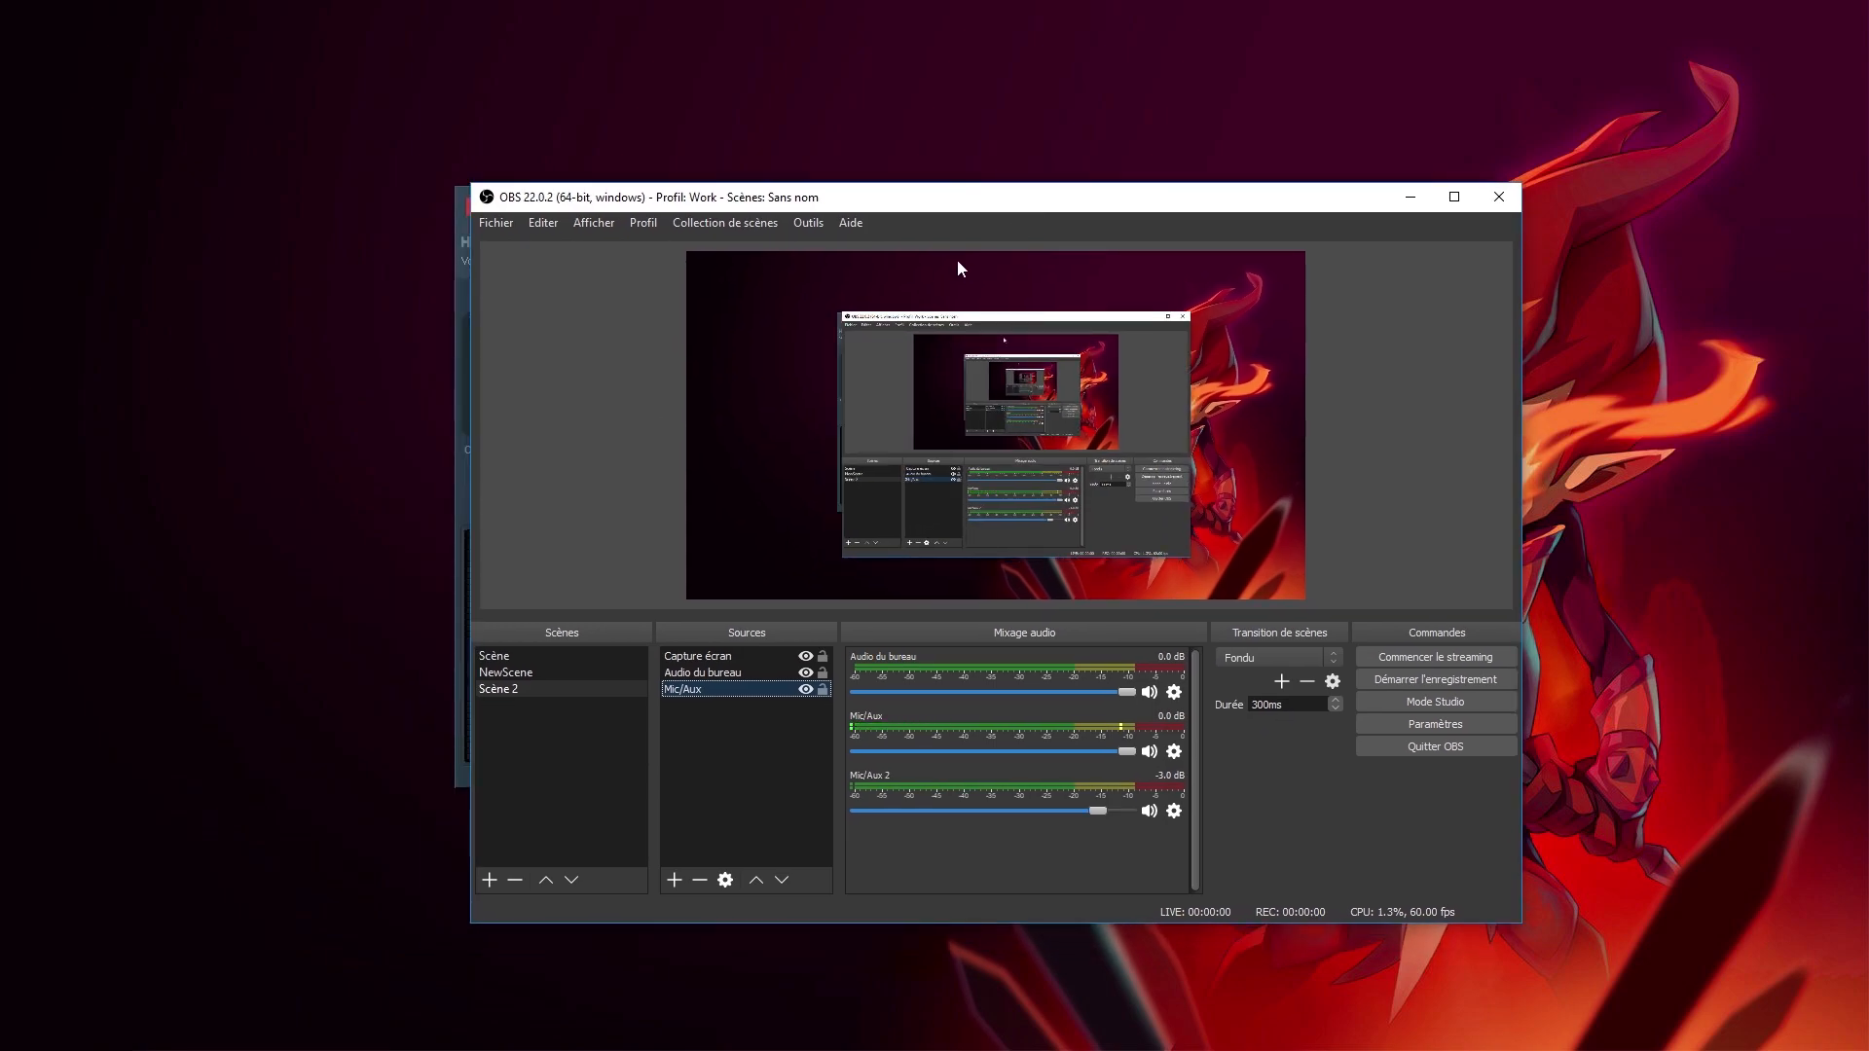
pyautogui.click(495, 223)
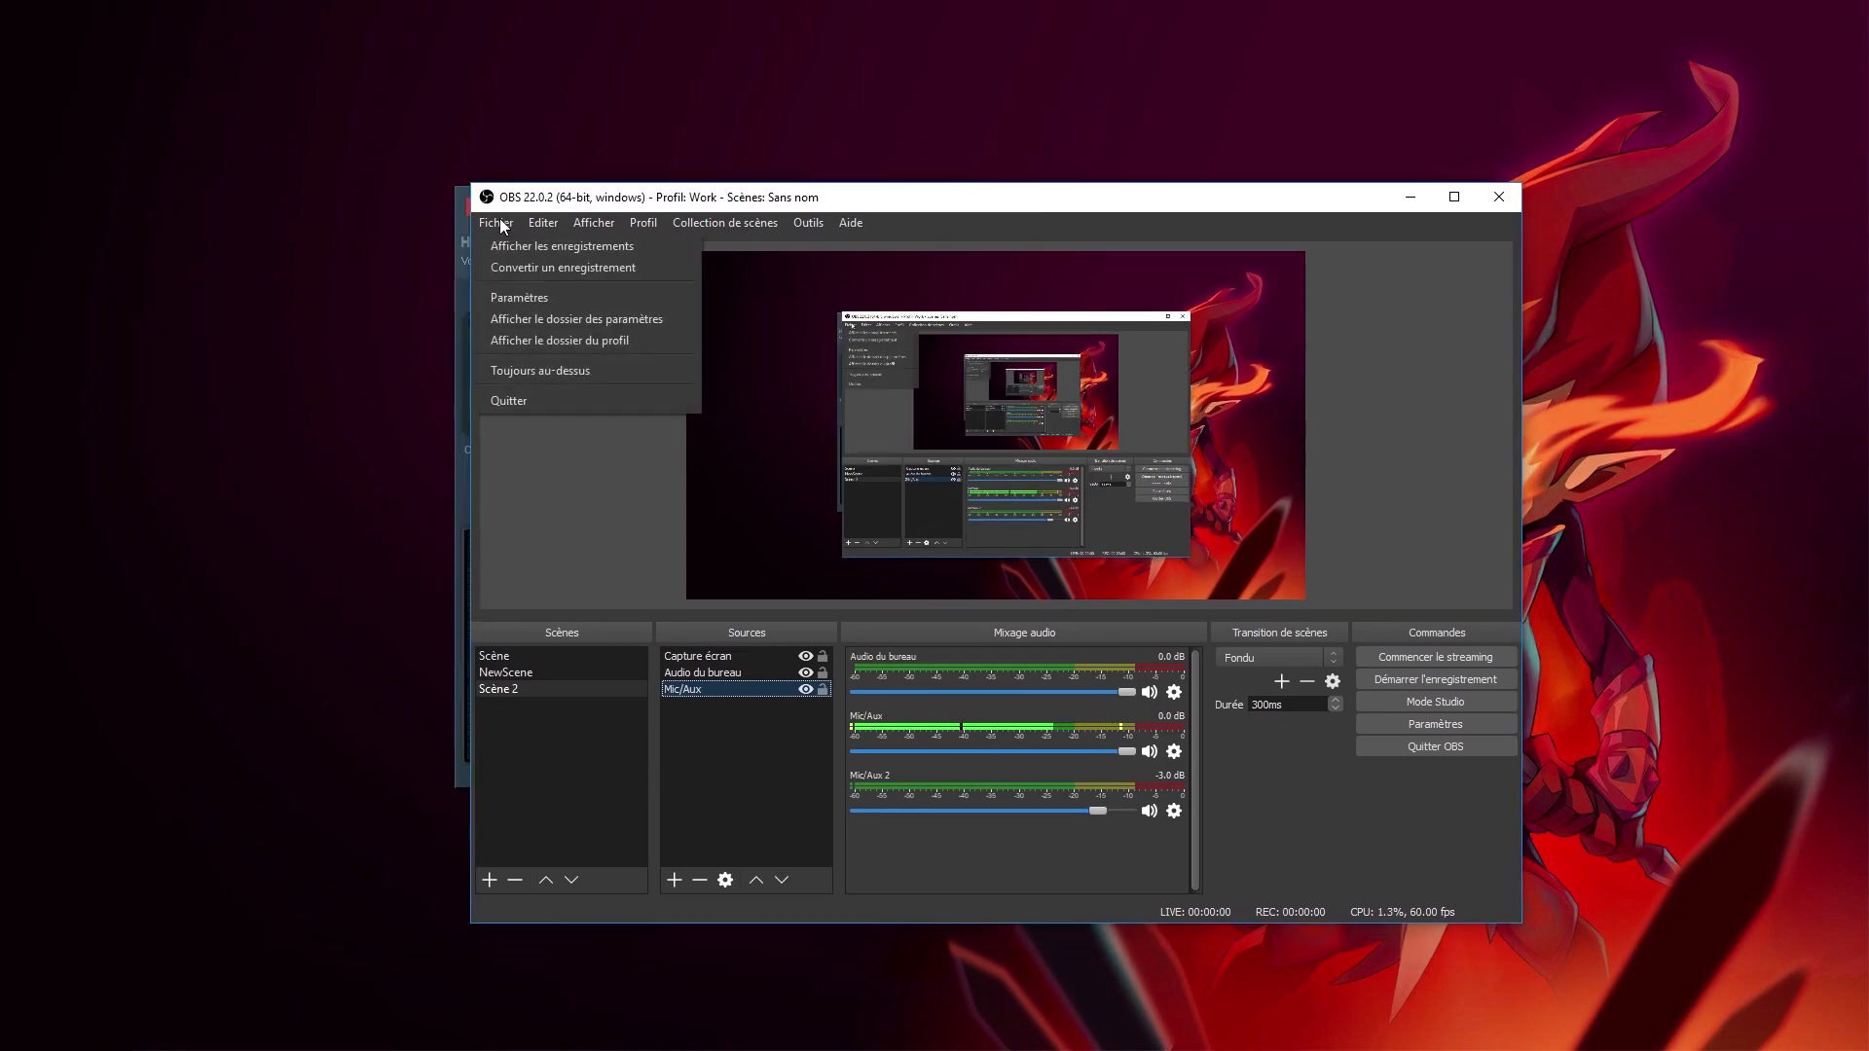
pyautogui.click(521, 303)
pyautogui.click(590, 404)
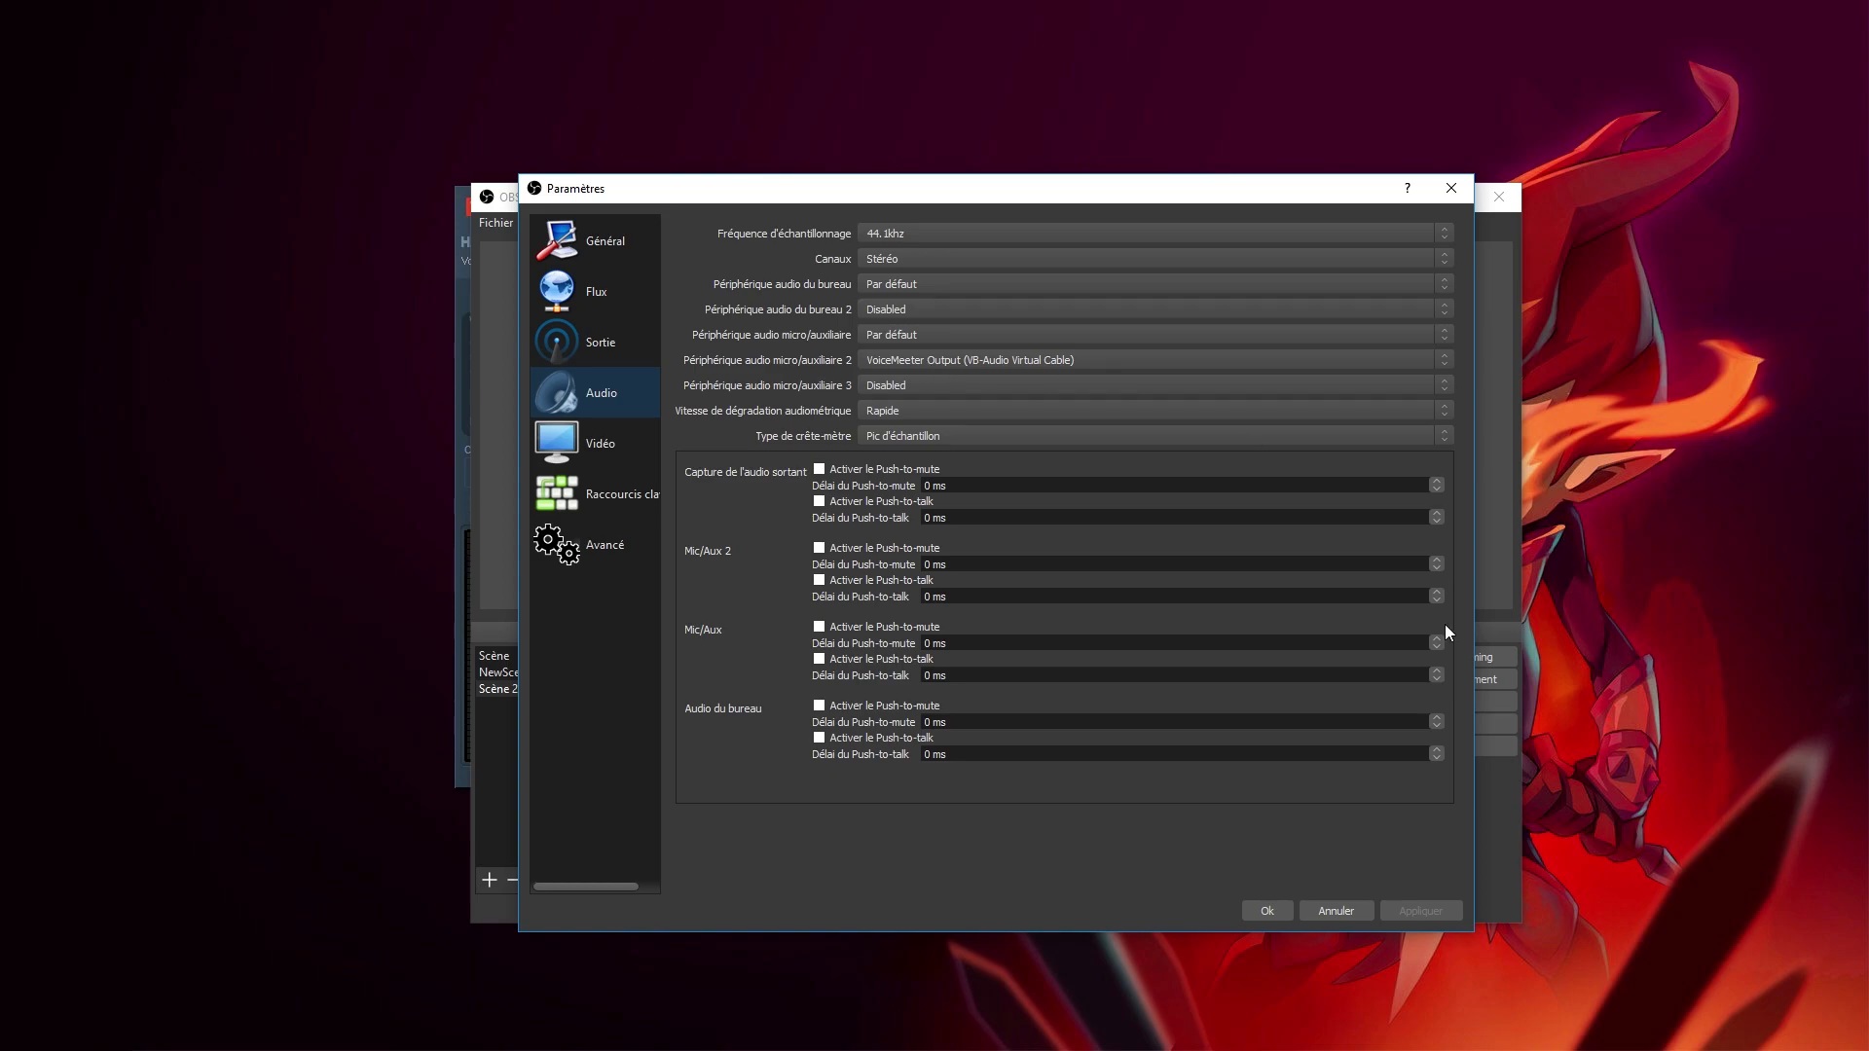
pyautogui.click(1271, 915)
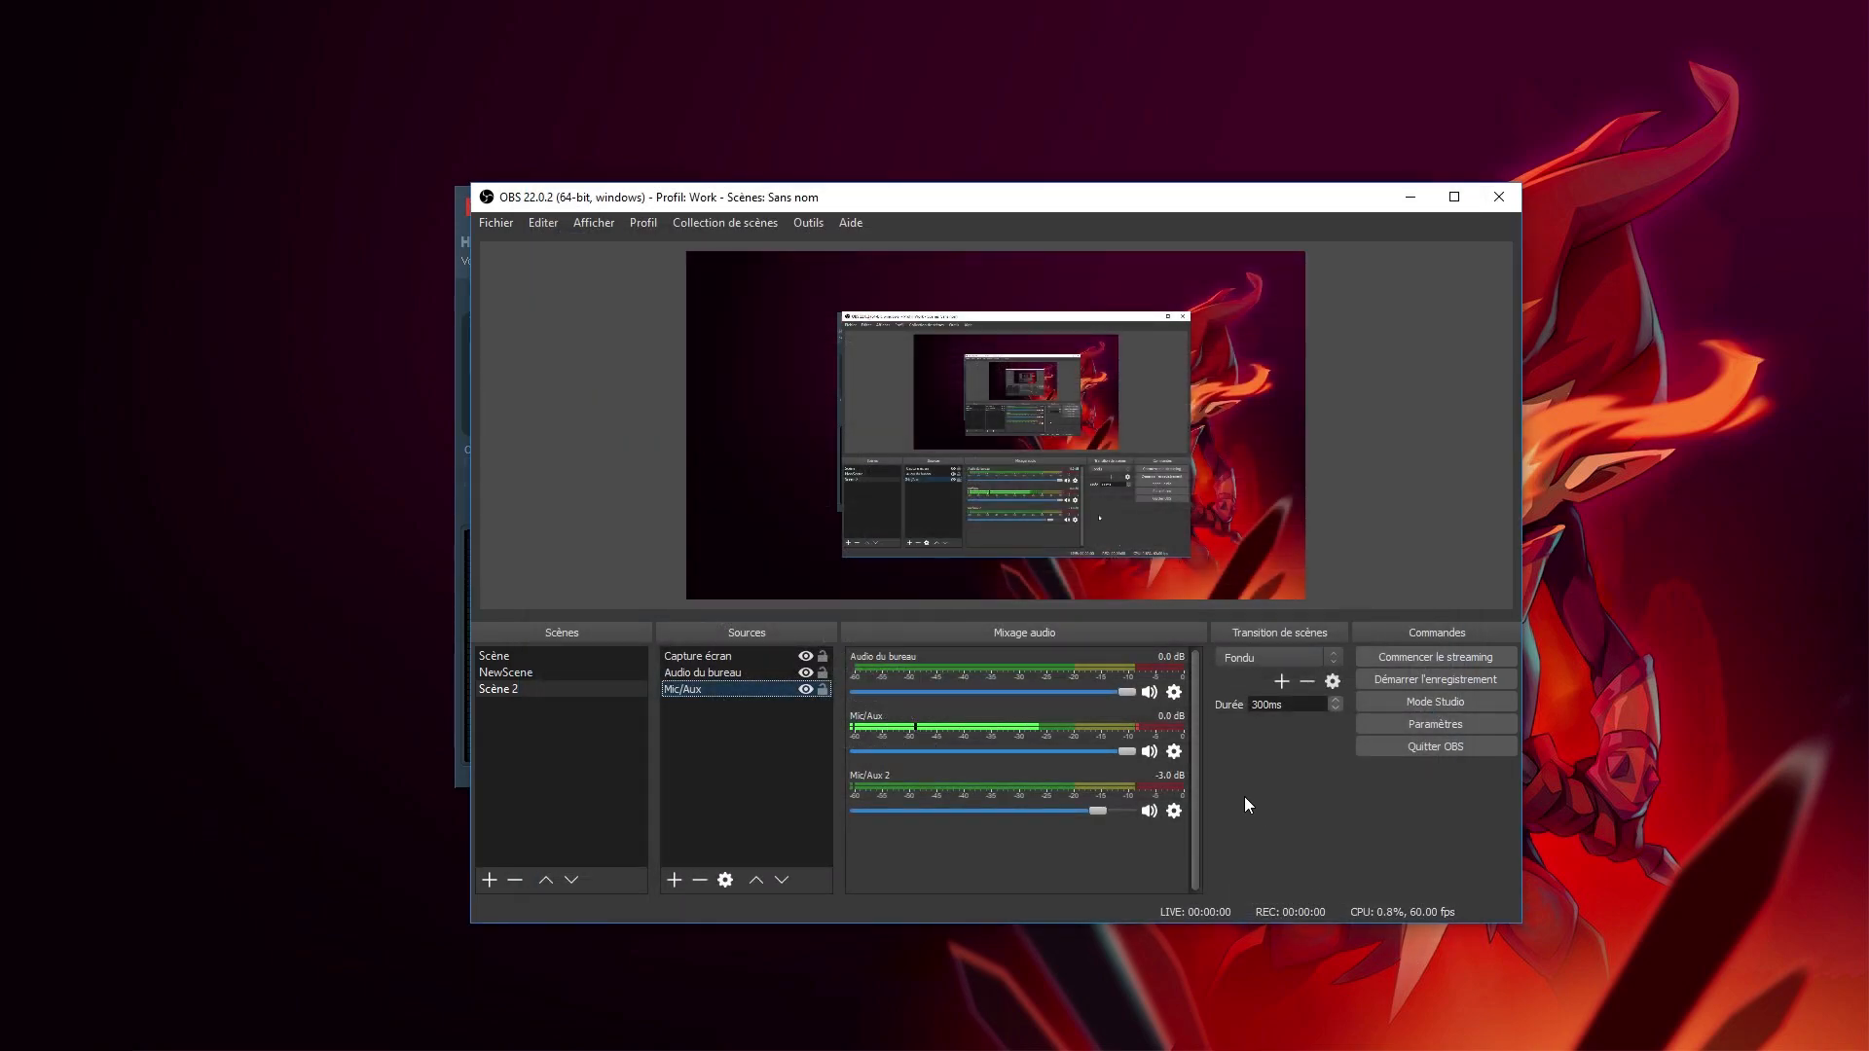
# Step: In the Windows playback devices, check the default status of VoiceMeeter Input (VB-Audio VoiceMeeter VAIO) and accept the sound settings
pyautogui.moveTo(560, 204); pyautogui.dragTo(643, 321)
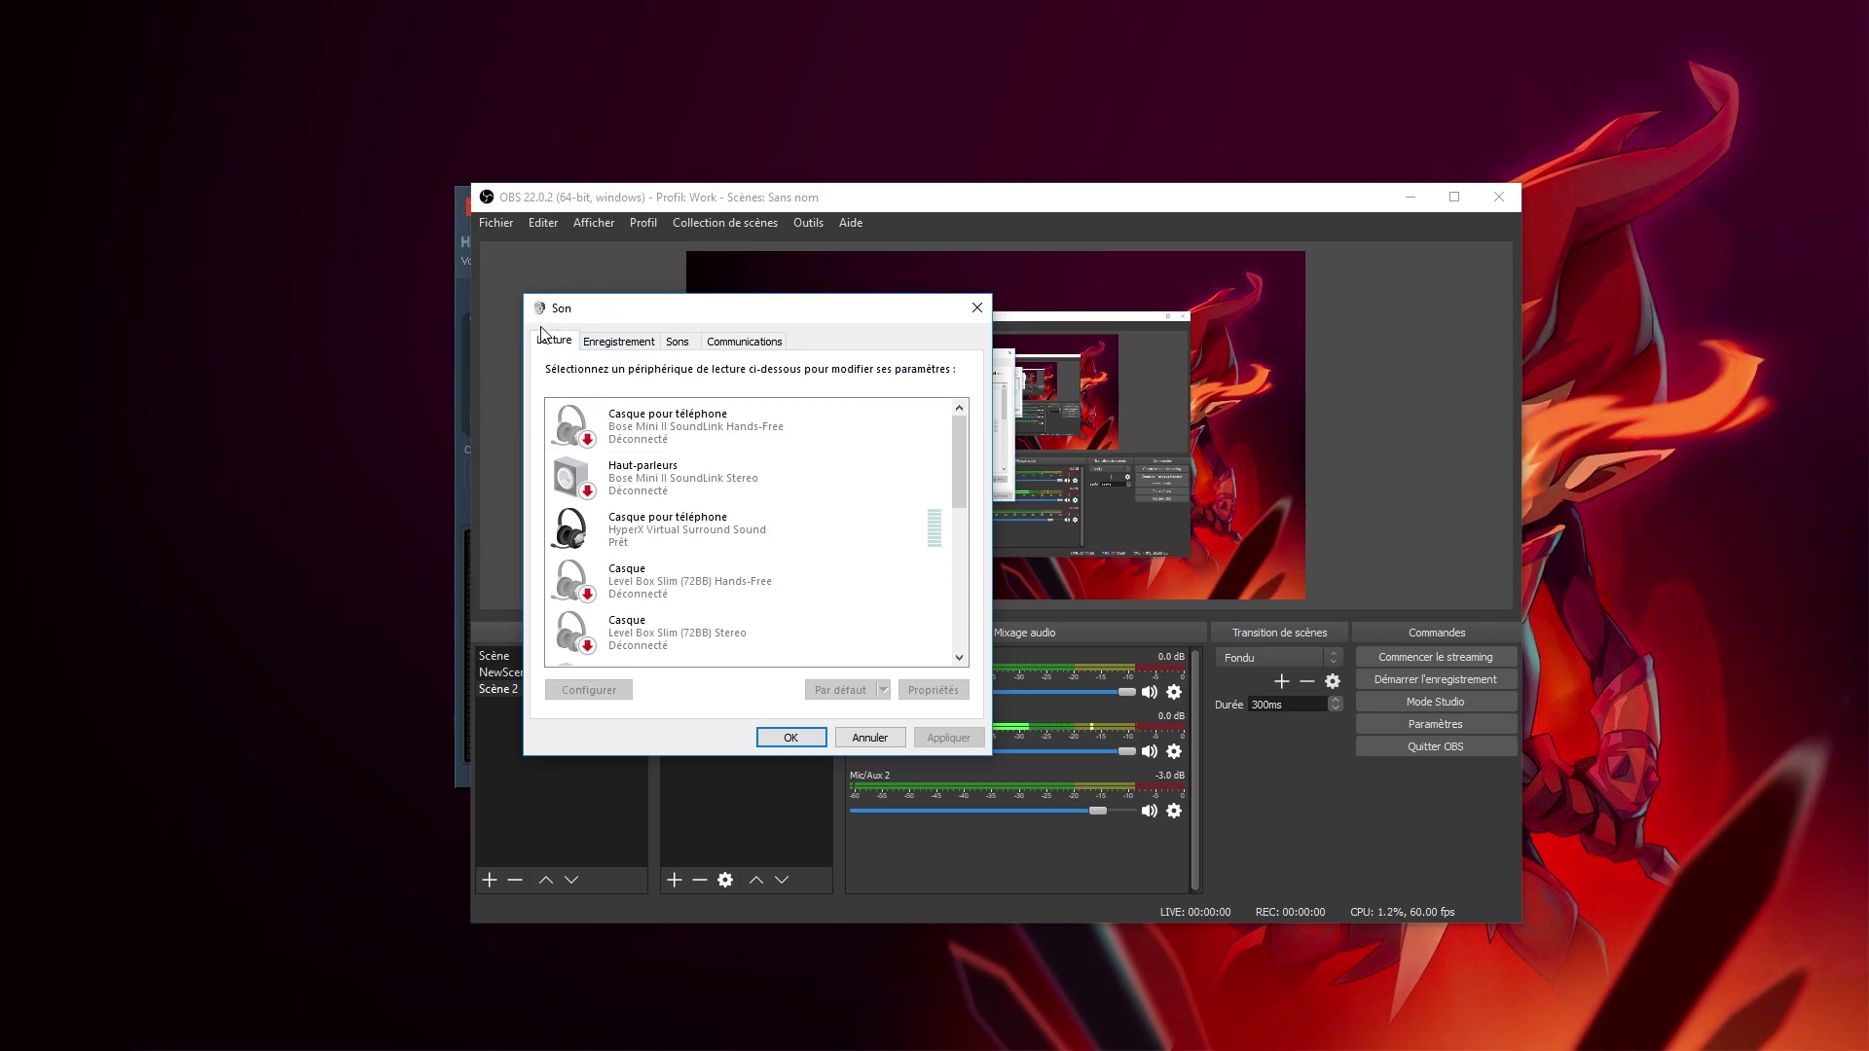
pyautogui.scroll(-1, 699, 508)
pyautogui.scroll(-6, 699, 508)
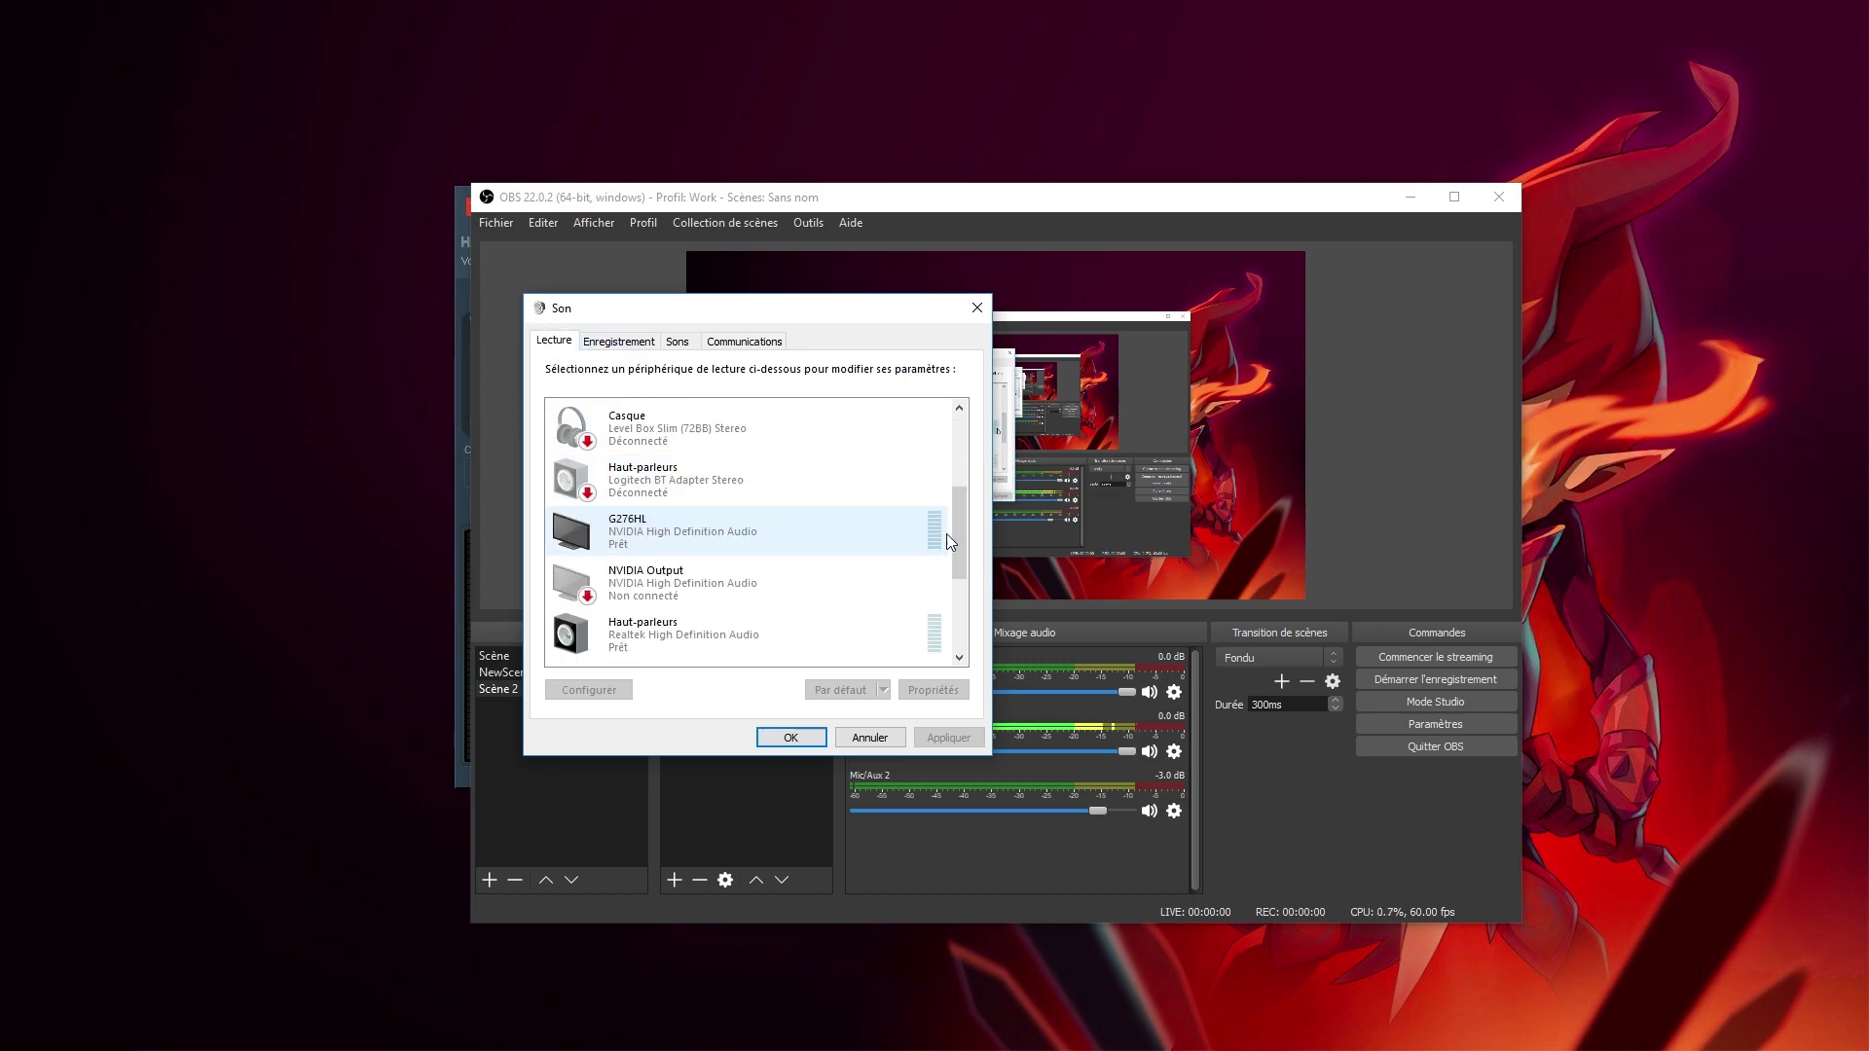
pyautogui.click(575, 633)
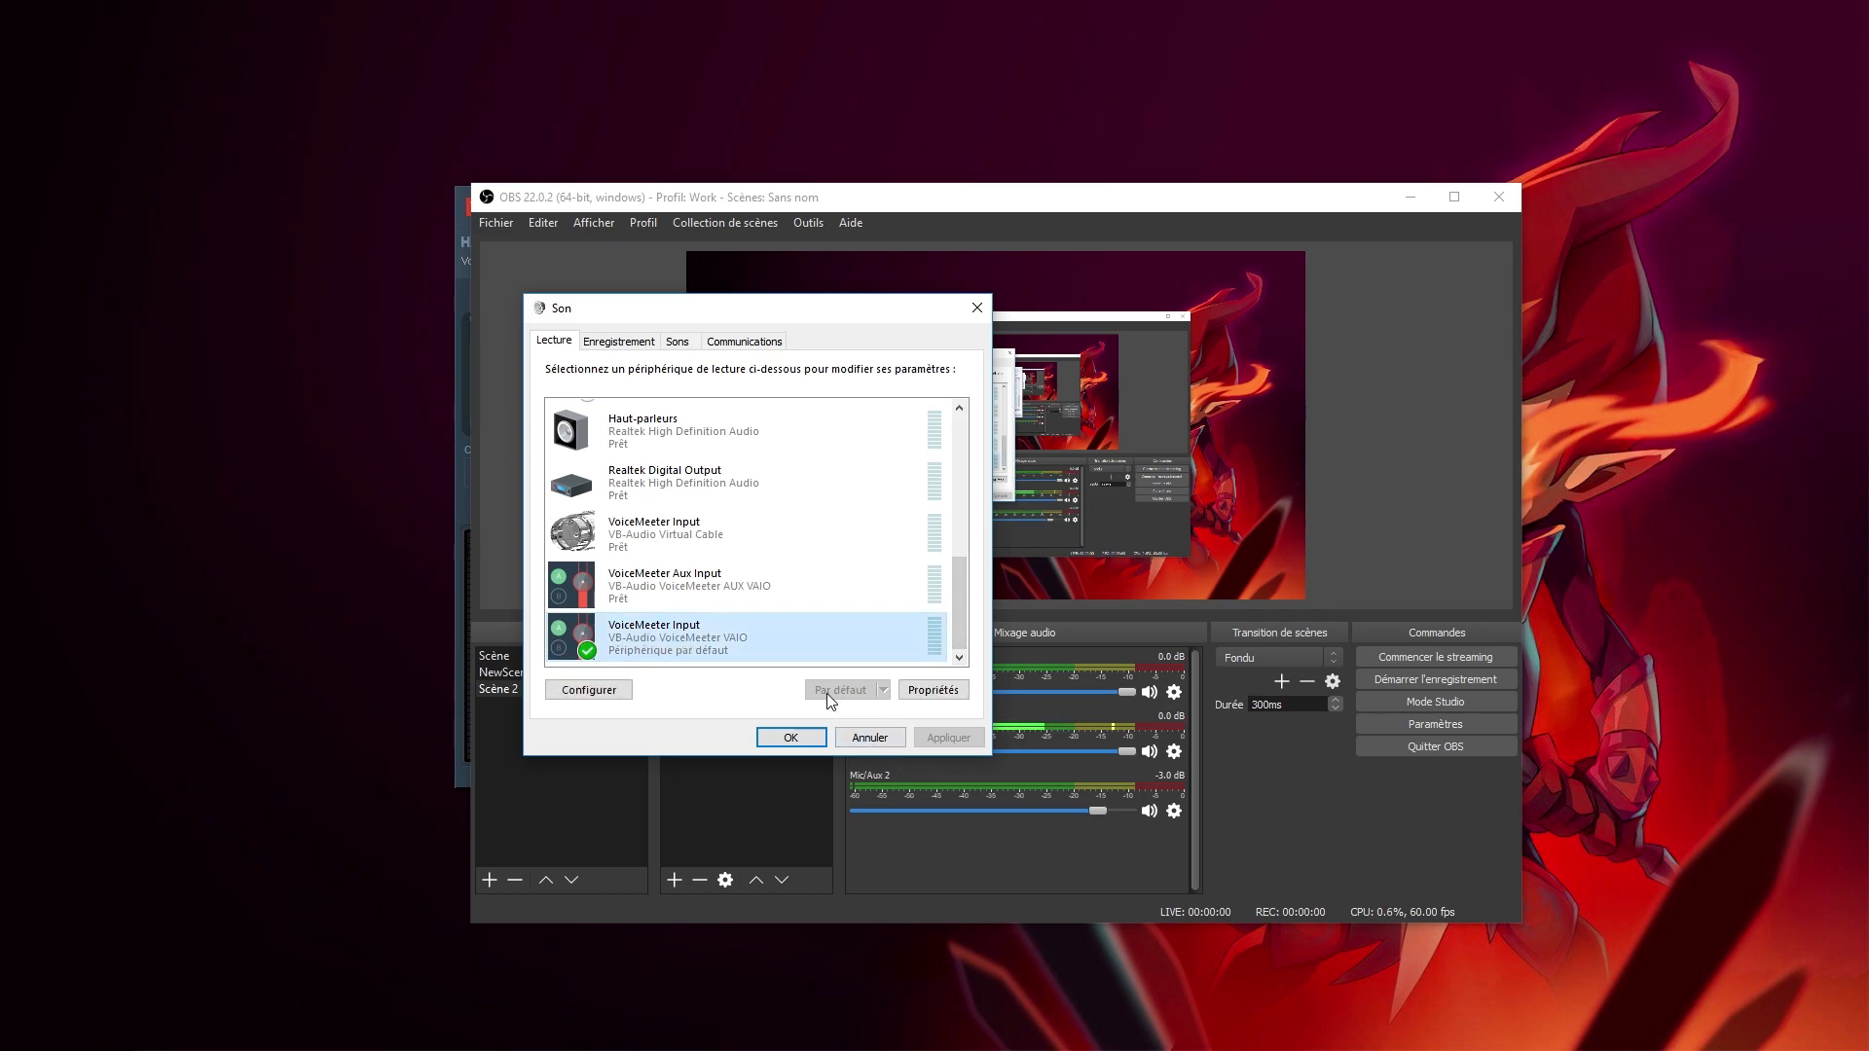
pyautogui.click(791, 744)
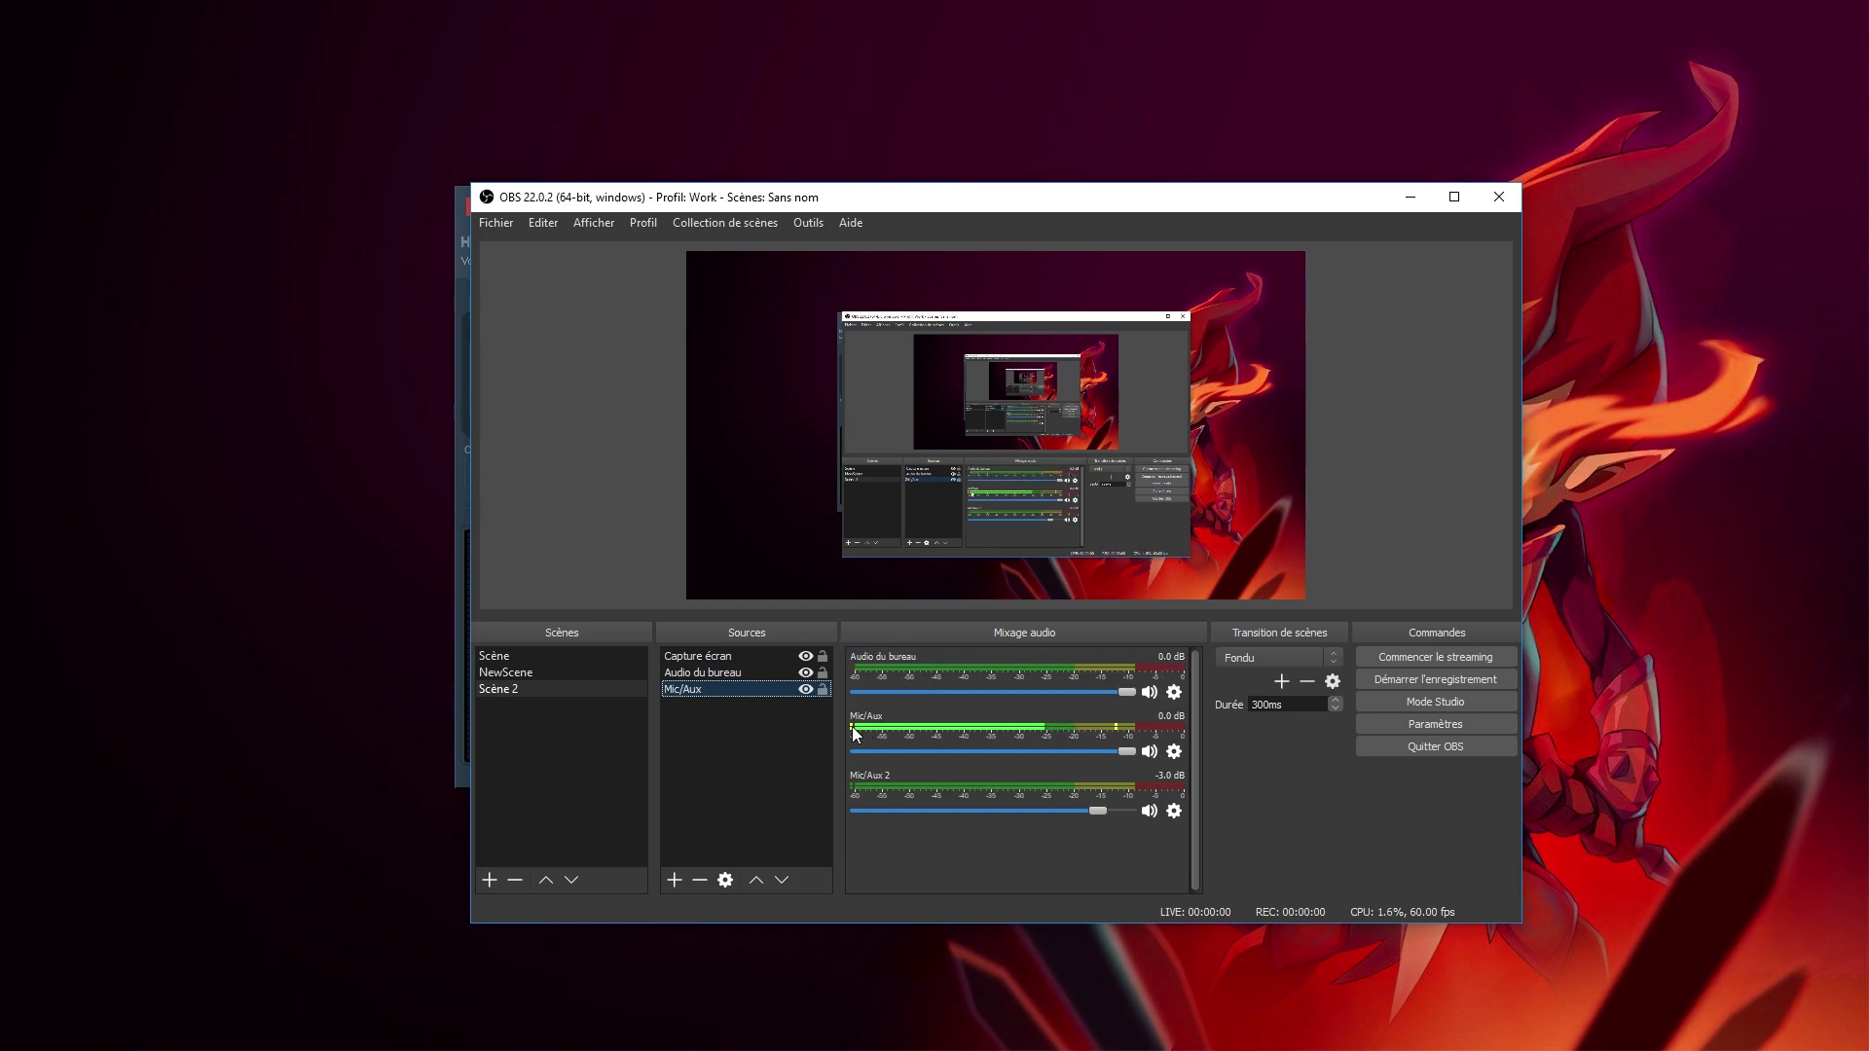
# Step: Add the existing Mic/Aux 2 audio input capture as a source in Scène 2
pyautogui.click(673, 880)
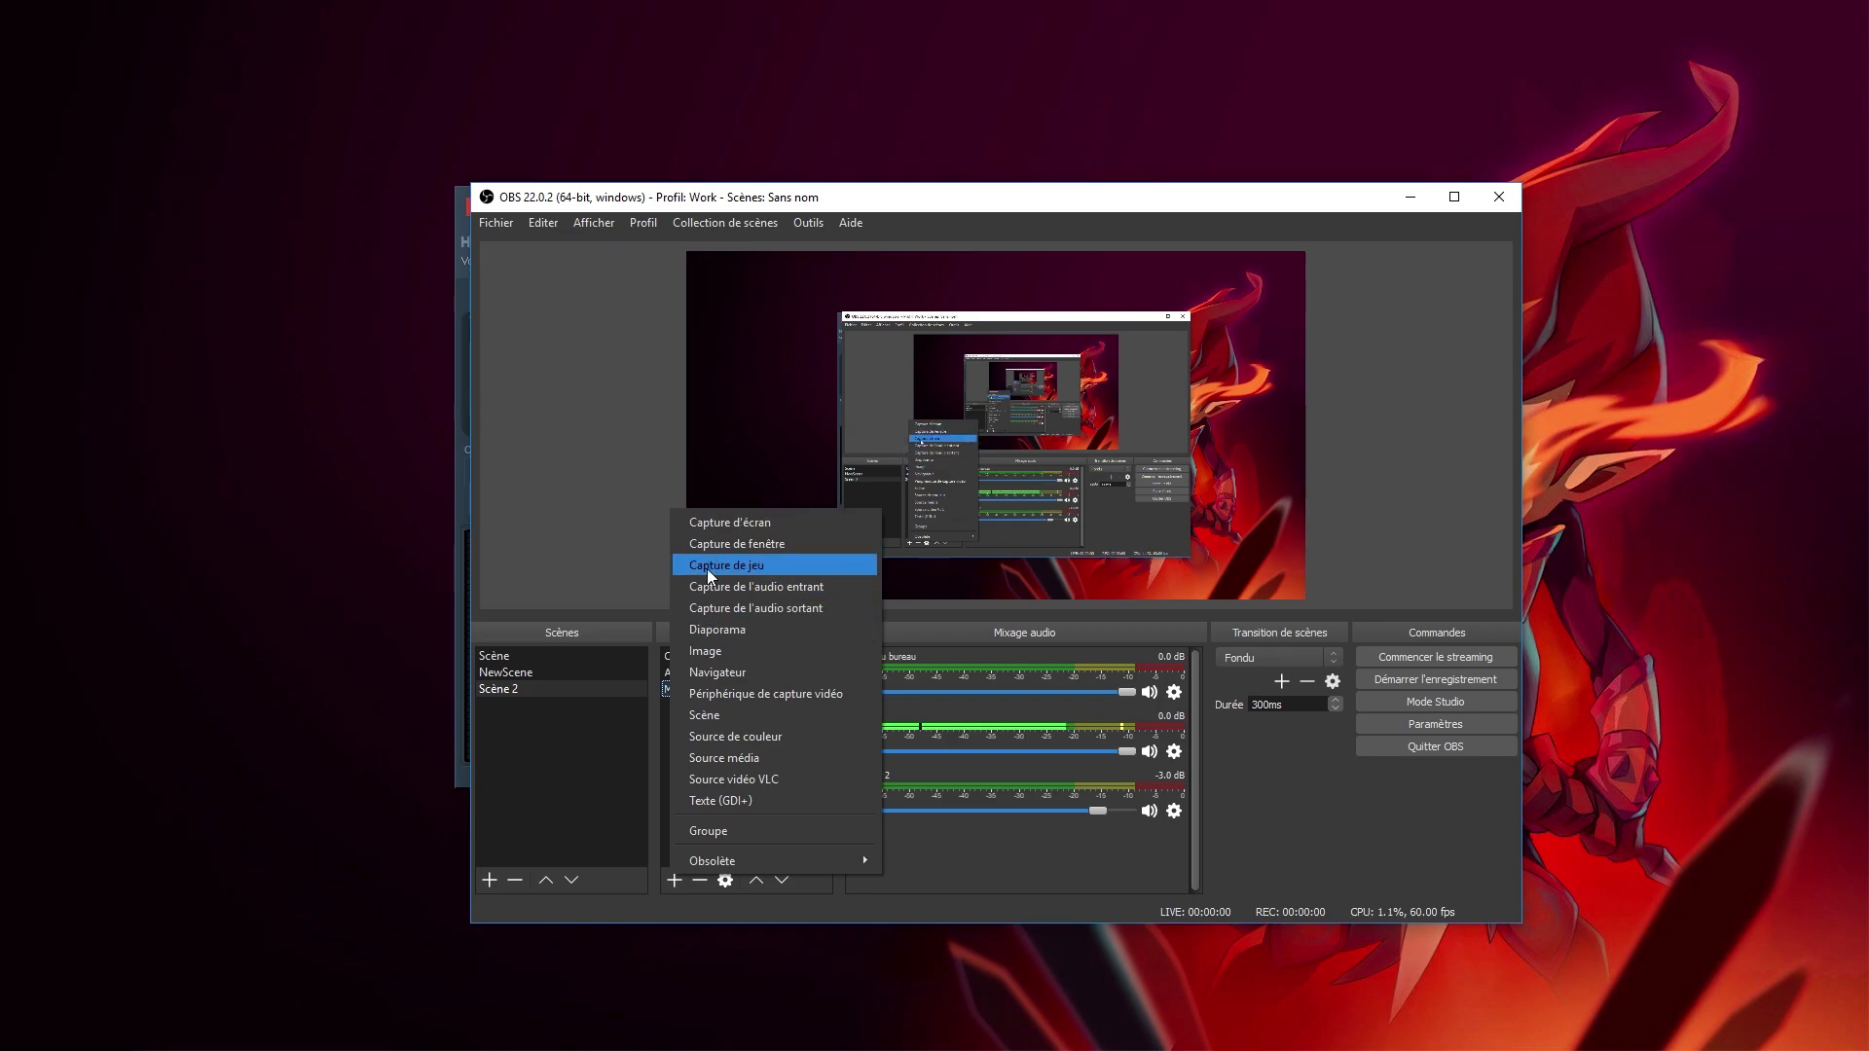
pyautogui.click(708, 588)
pyautogui.click(867, 474)
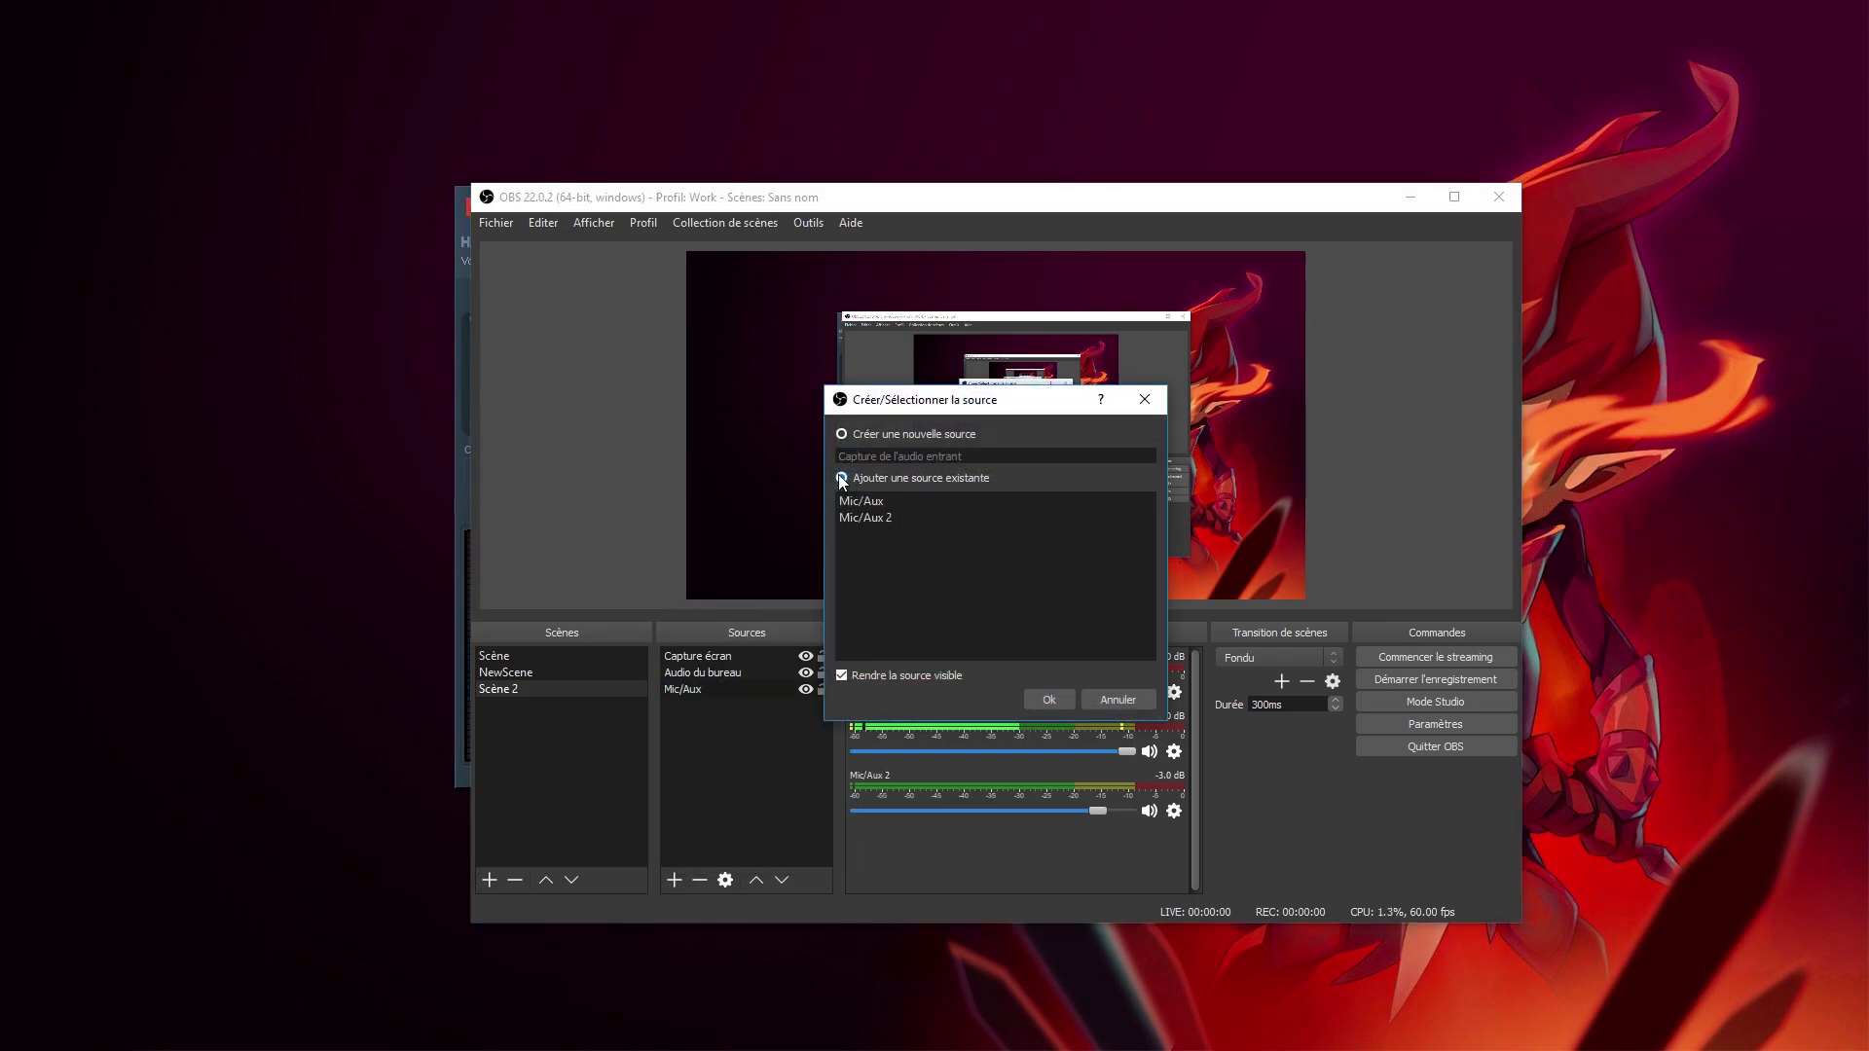
pyautogui.click(856, 516)
pyautogui.click(1036, 699)
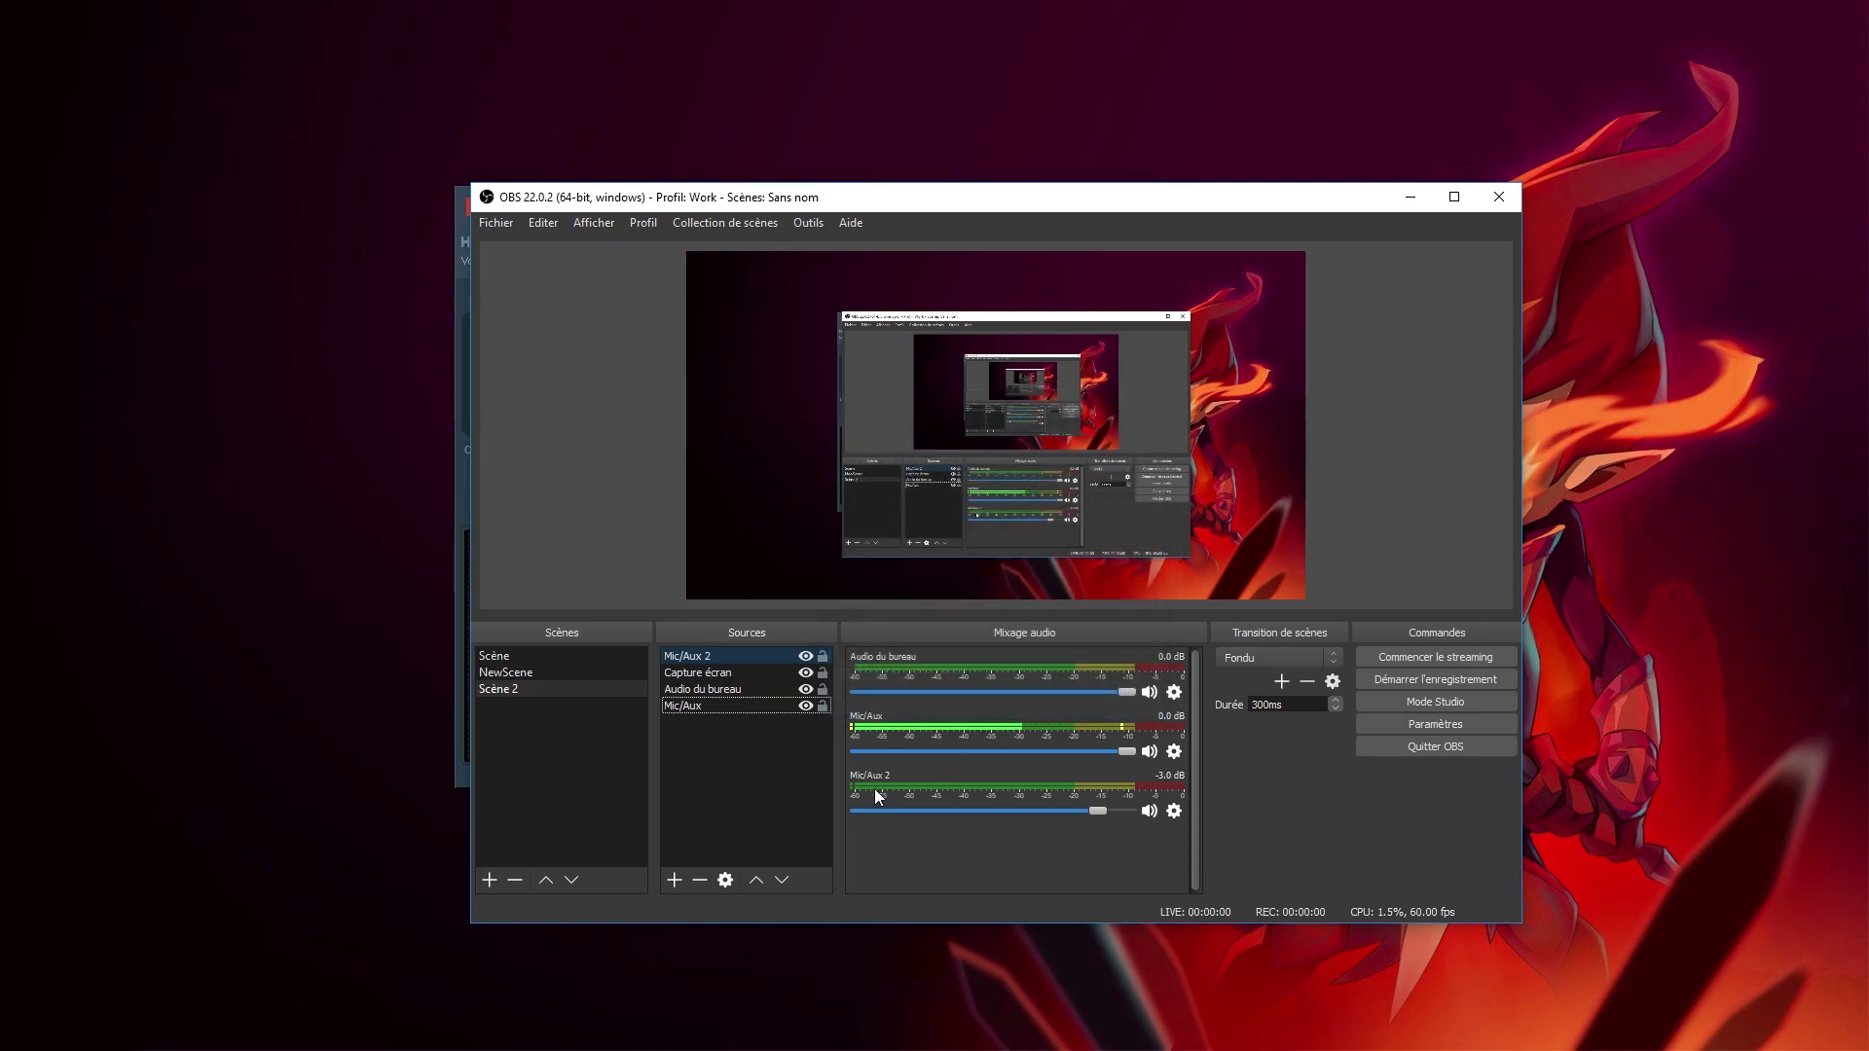
# Step: Move the Mic/Aux 2 source to the end of the source list, below Mic/Aux
pyautogui.click(697, 674)
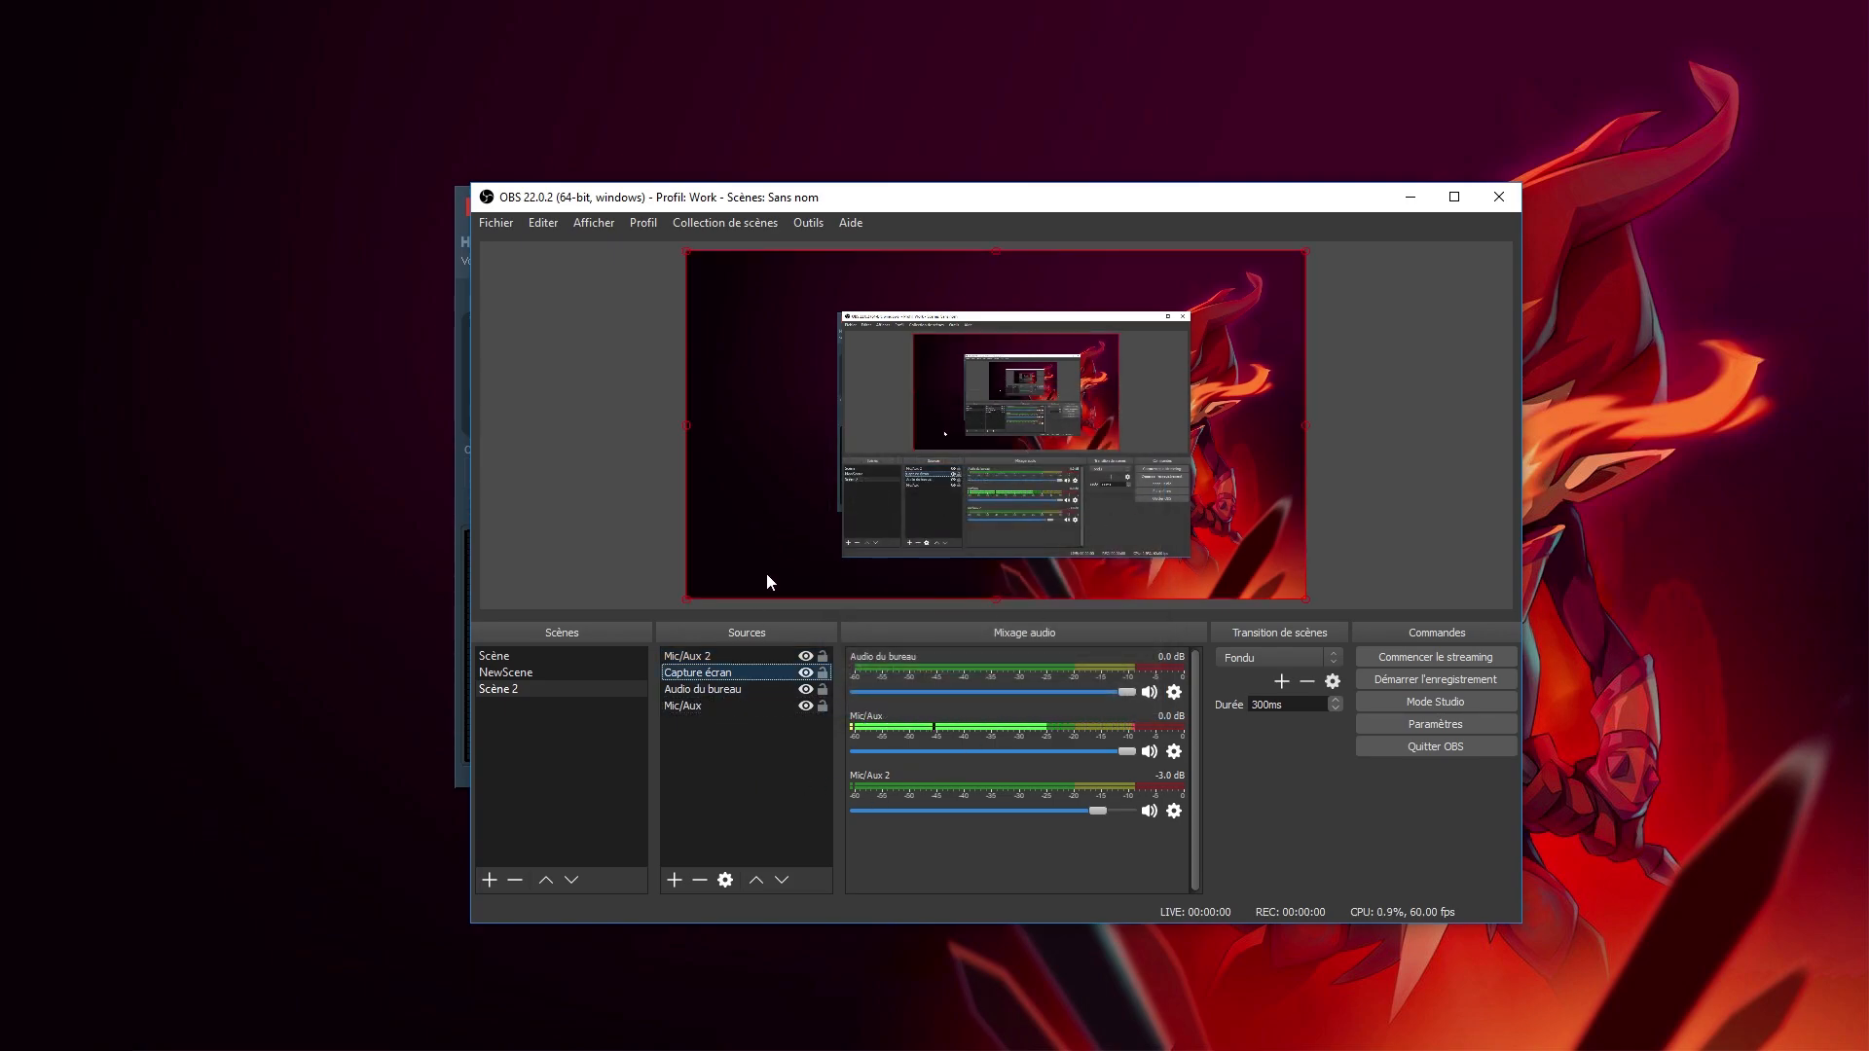
pyautogui.click(709, 687)
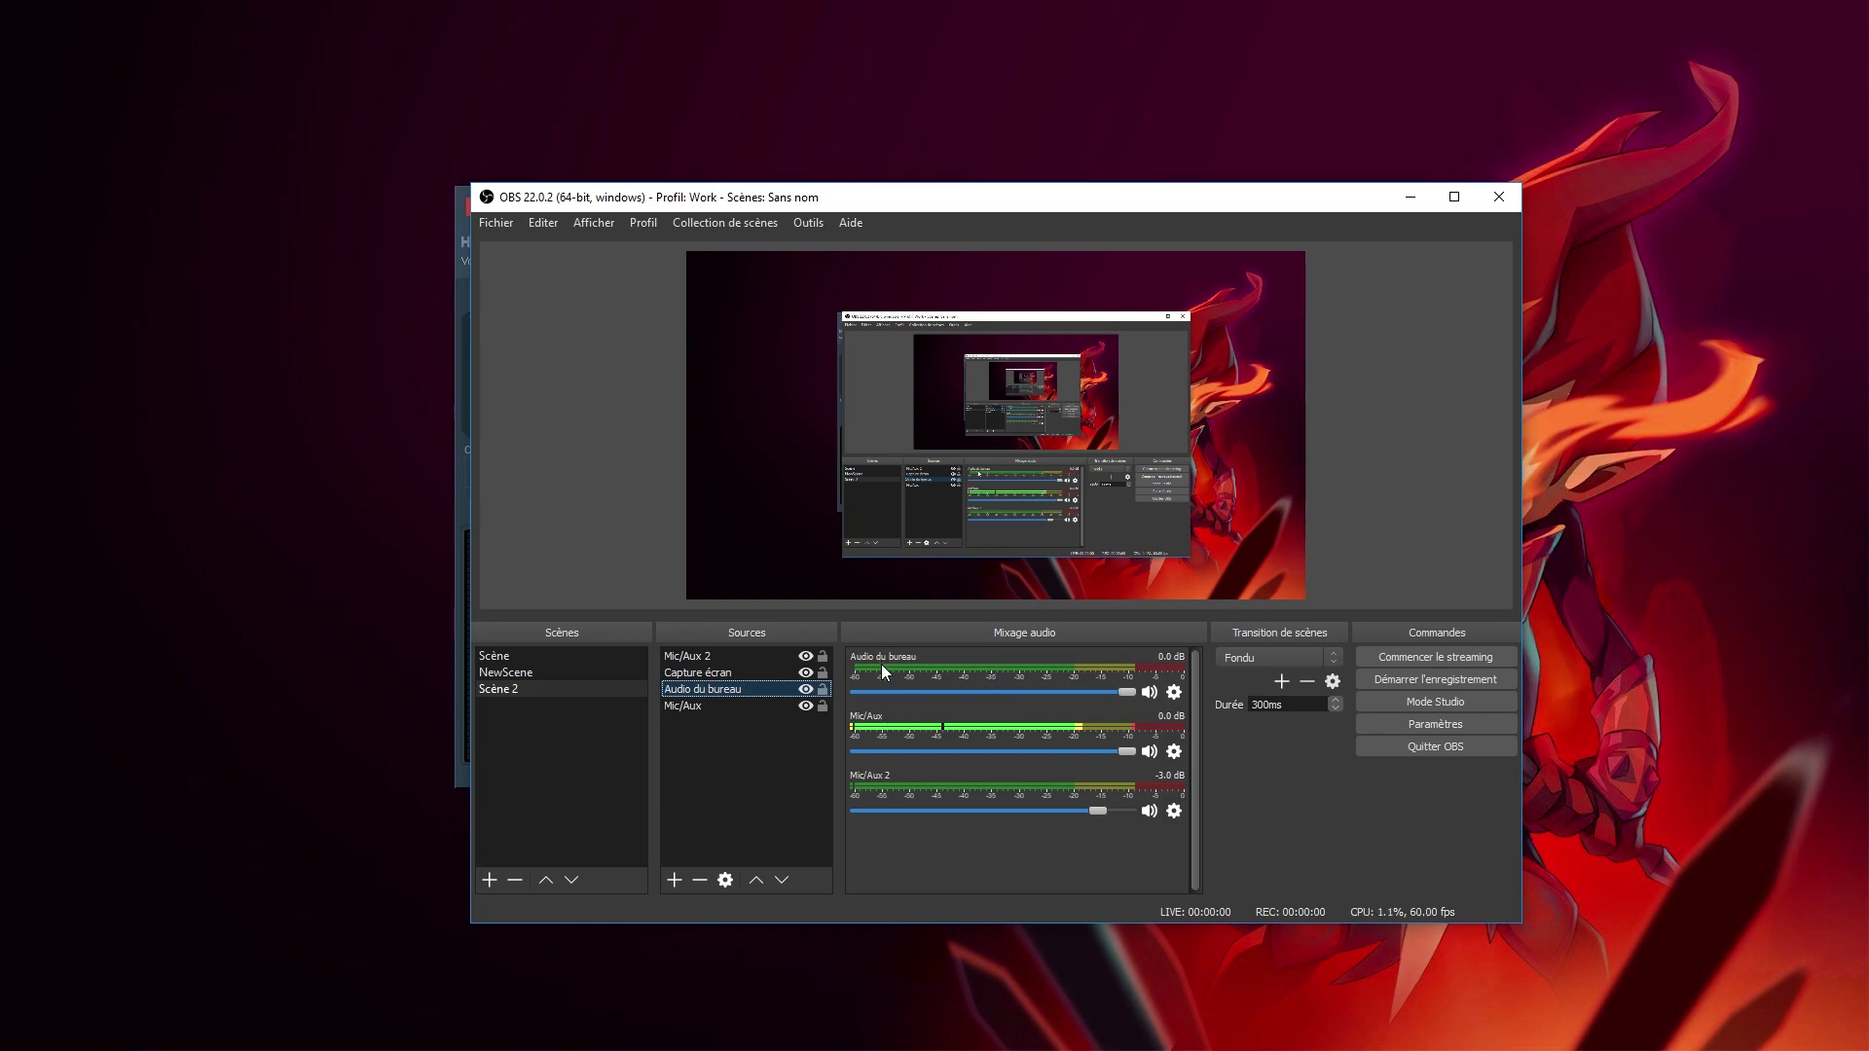
pyautogui.click(679, 704)
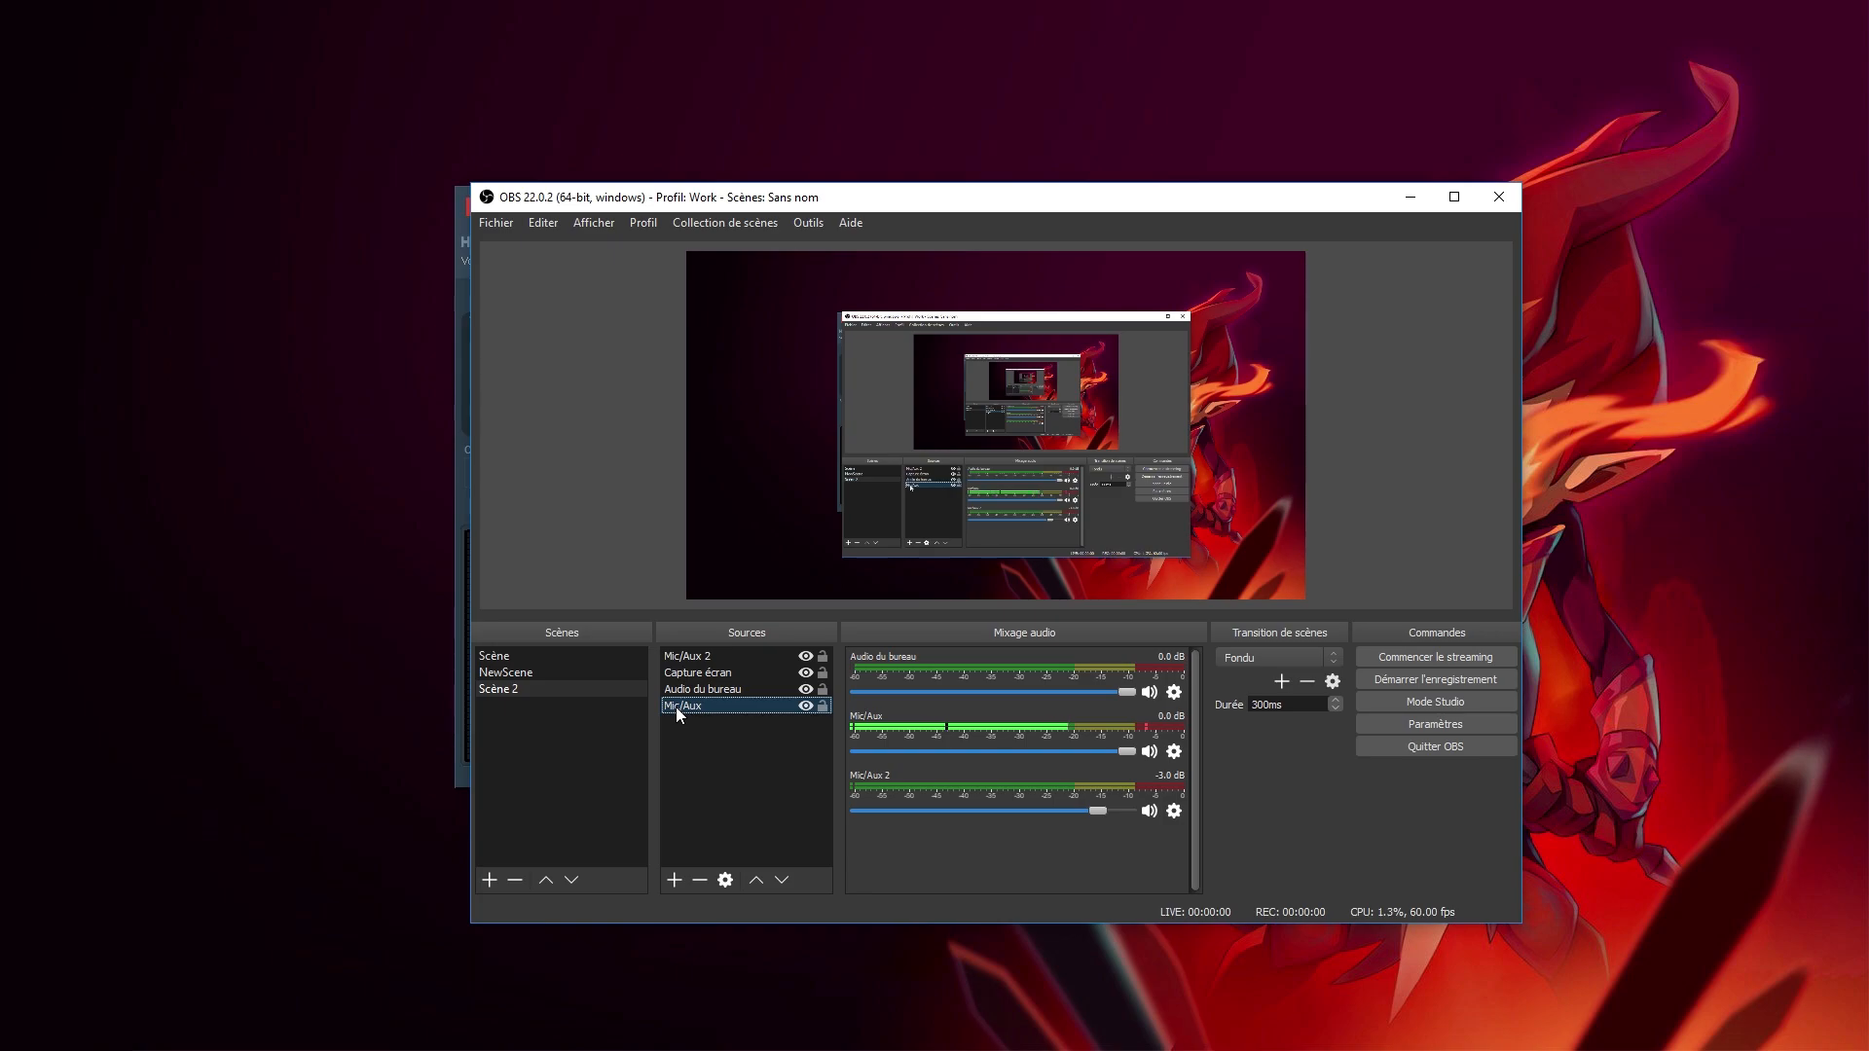
pyautogui.click(681, 659)
pyautogui.moveTo(689, 656); pyautogui.dragTo(702, 736)
pyautogui.click(710, 745)
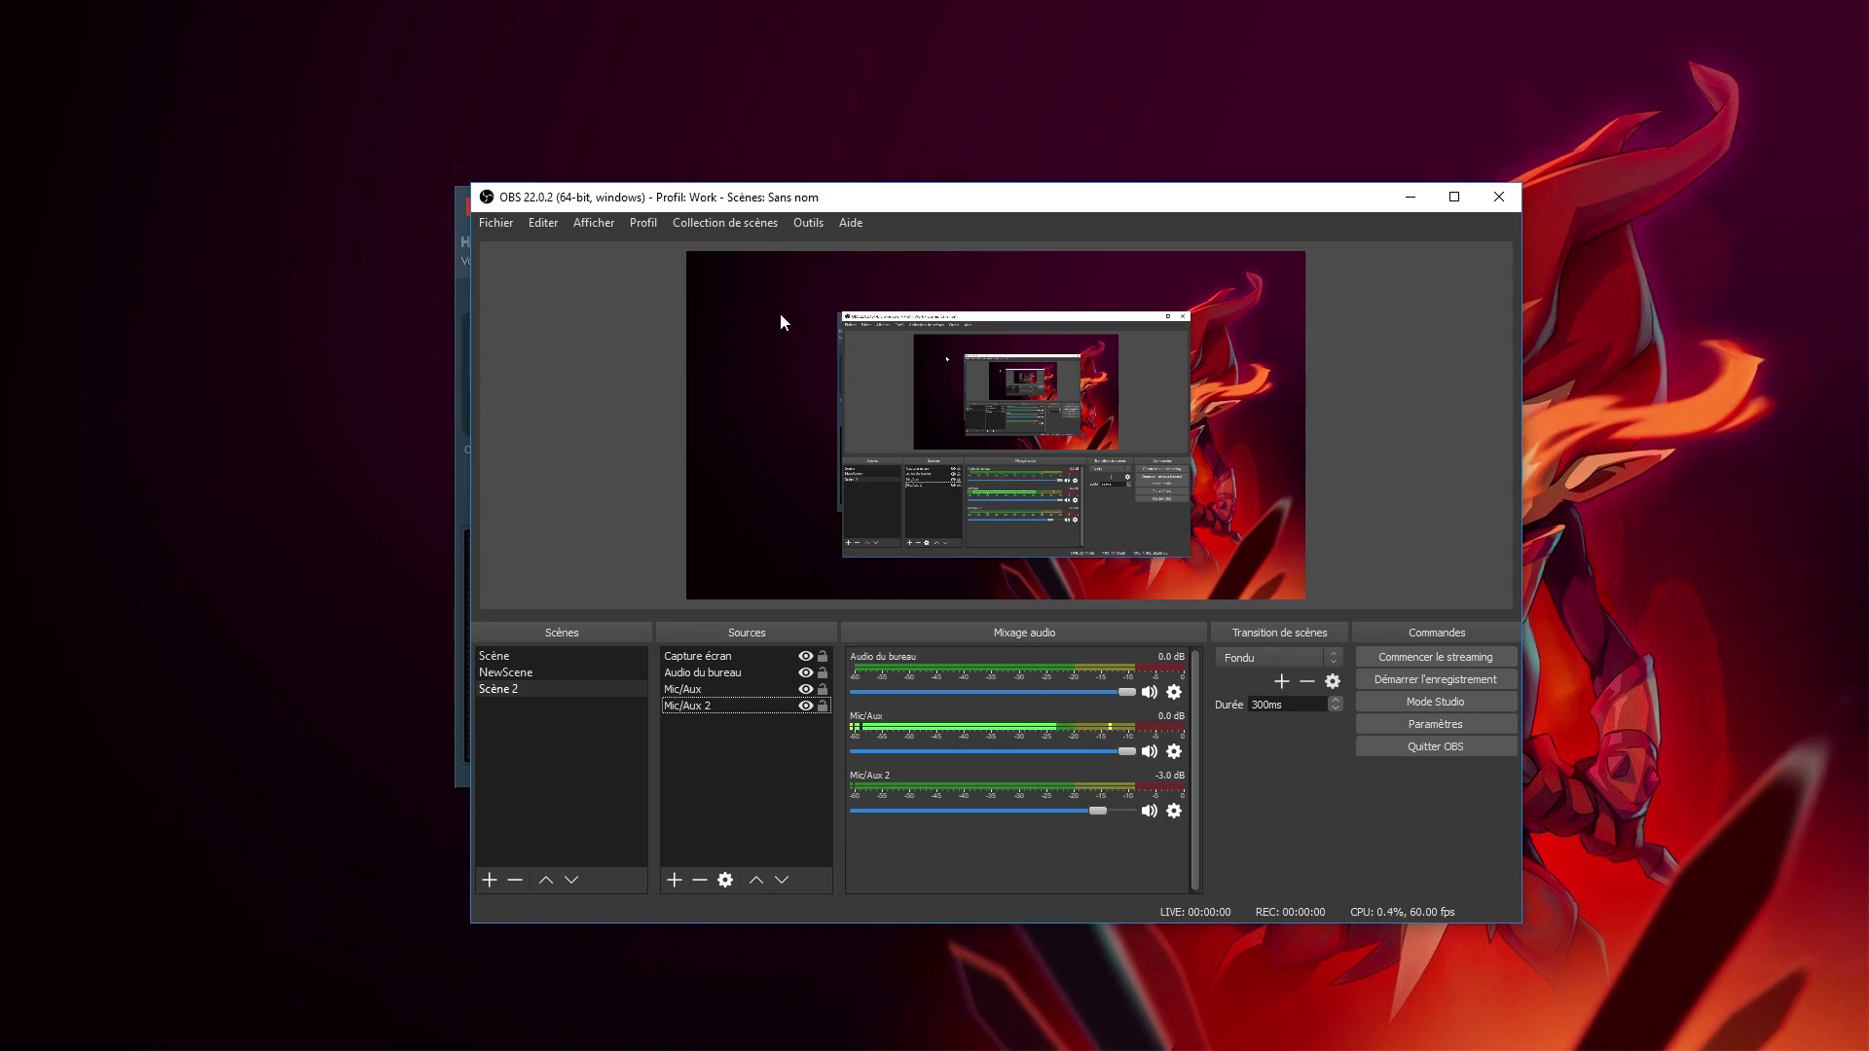
# Step: Open the output settings and set the output mode to Avancé
pyautogui.click(493, 222)
pyautogui.click(517, 290)
pyautogui.click(580, 347)
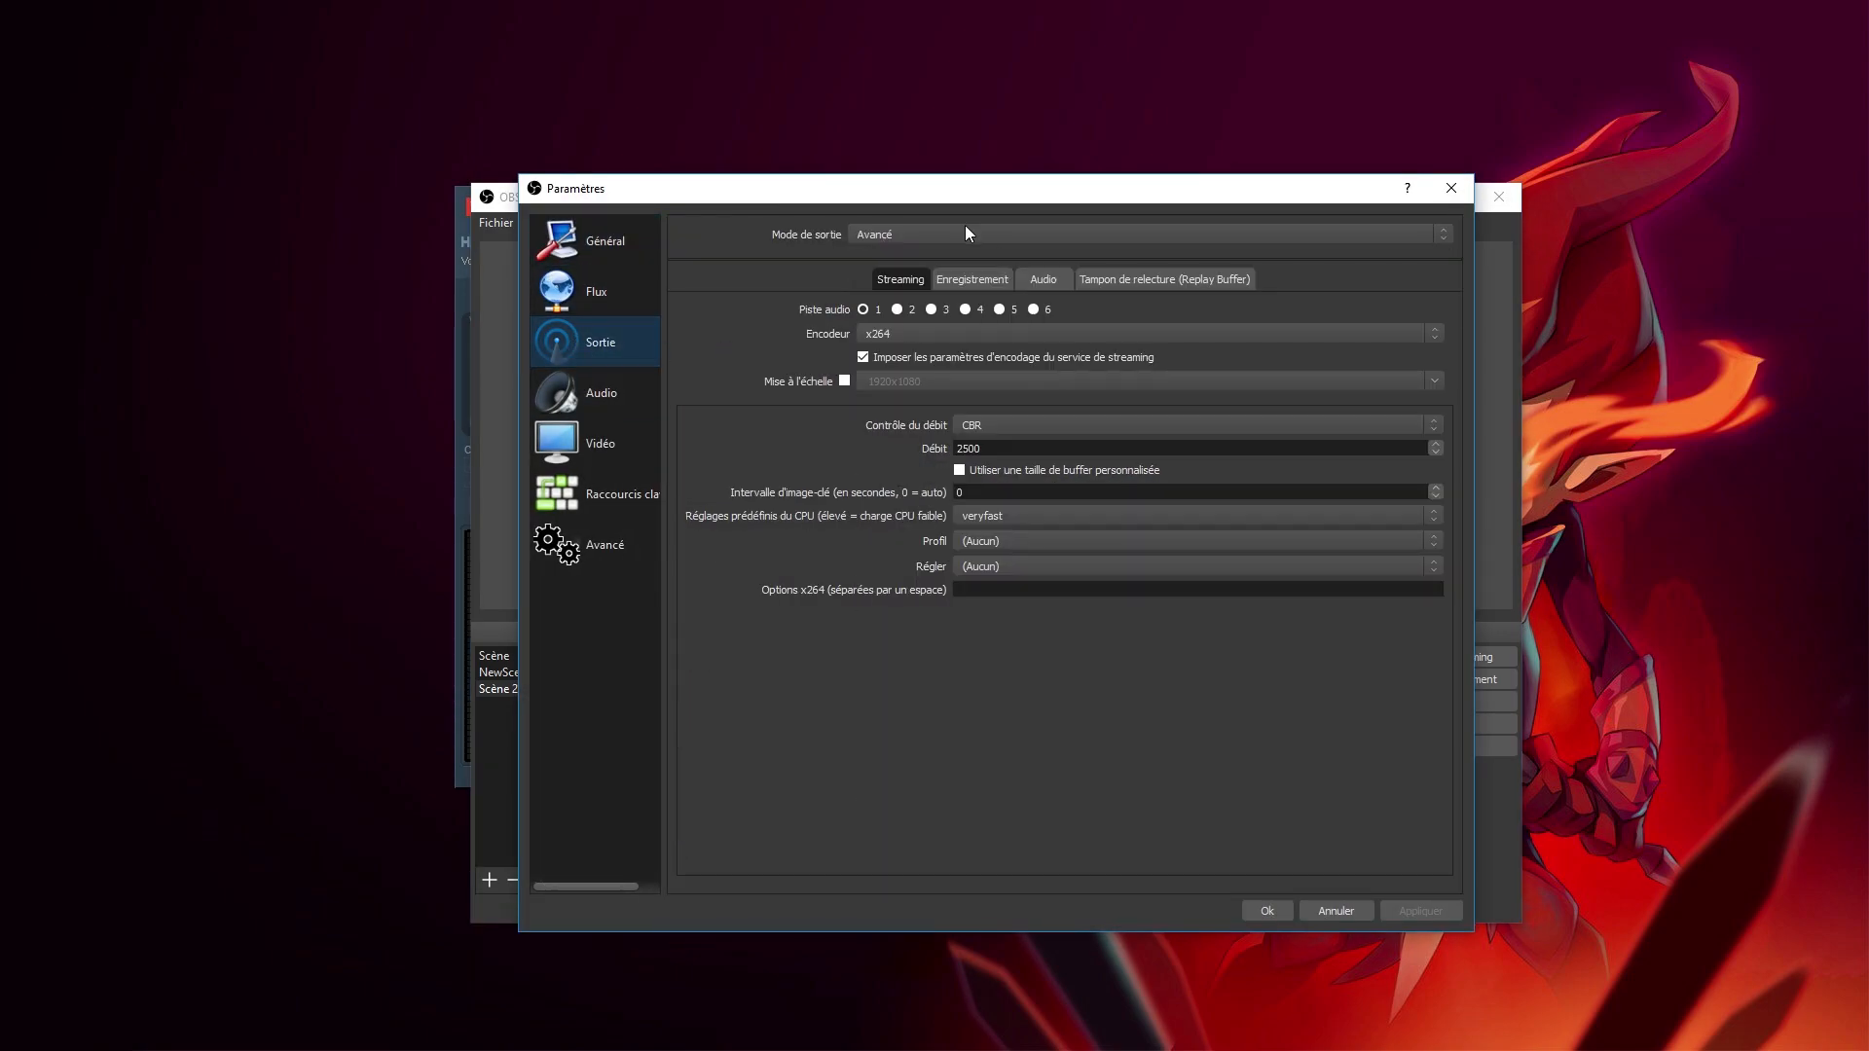
pyautogui.click(923, 237)
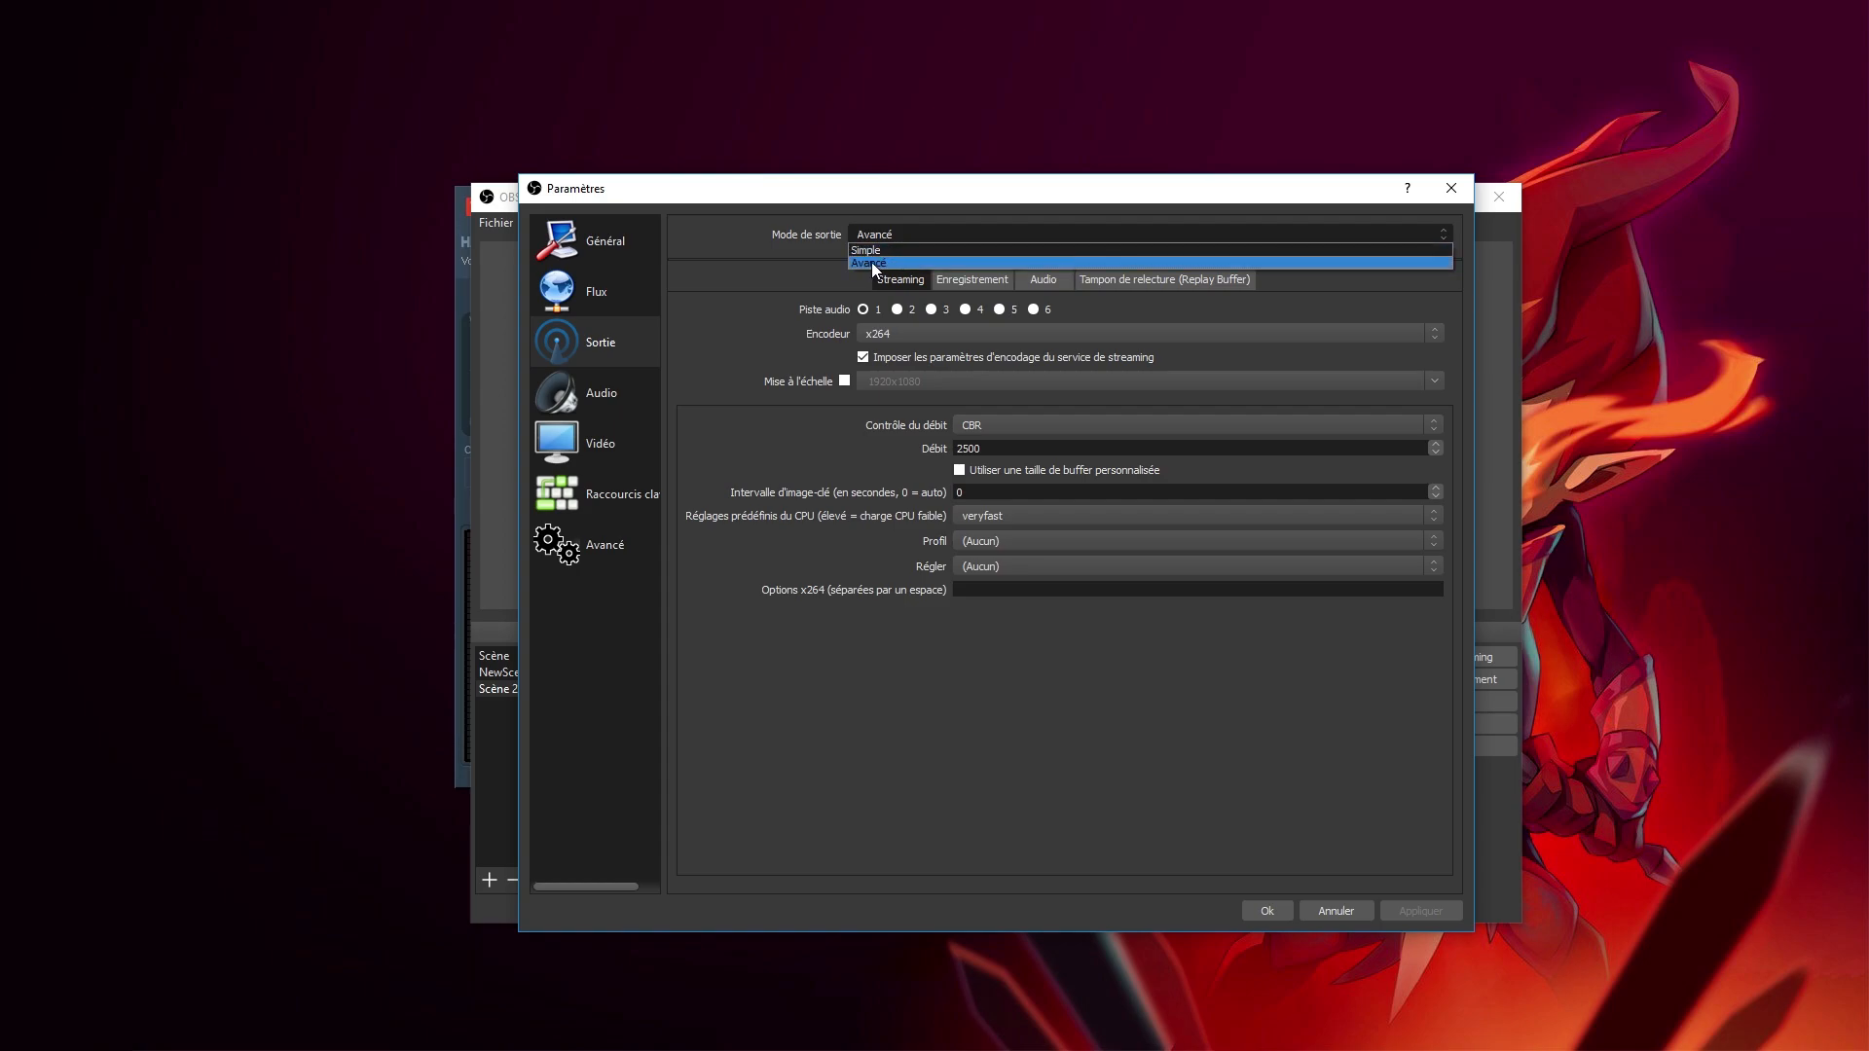
pyautogui.click(855, 261)
# Step: Review the recording output's format, encoder and enabled audio tracks, and accept the settings
pyautogui.click(958, 280)
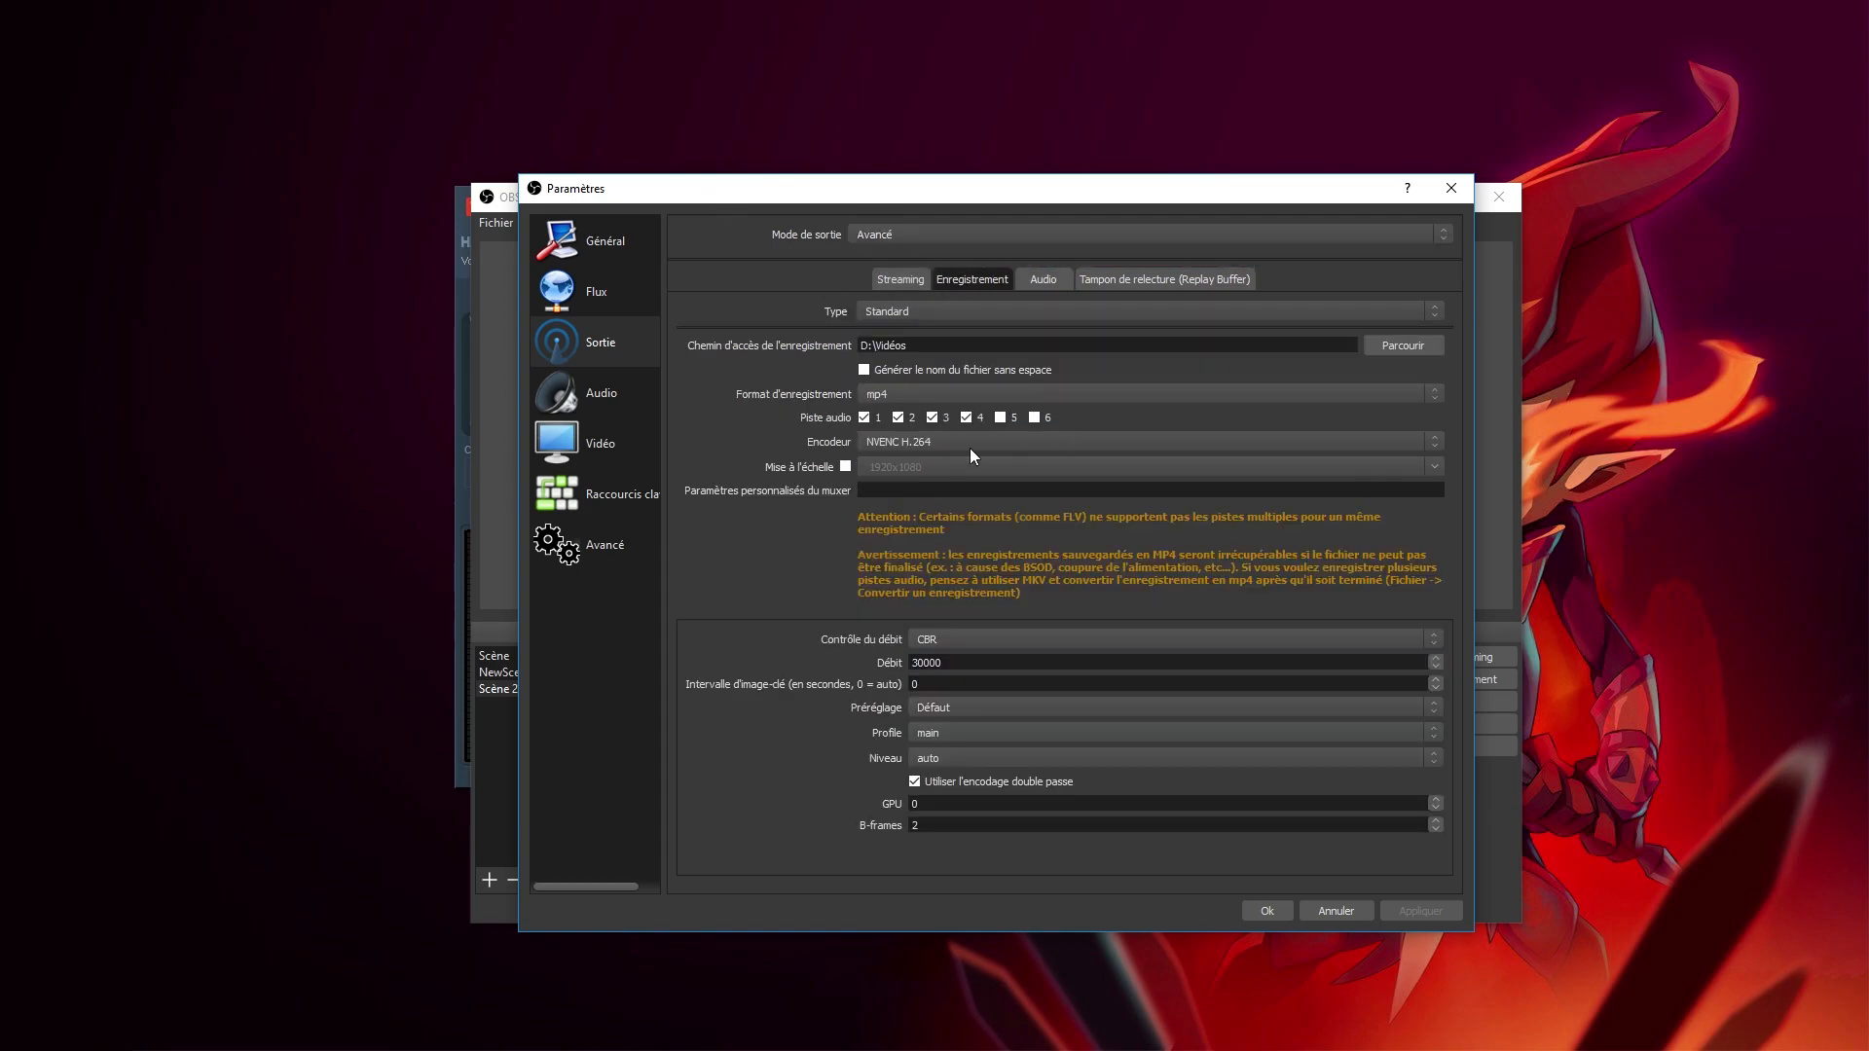
pyautogui.moveTo(939, 199); pyautogui.dragTo(520, 160)
pyautogui.click(1259, 825)
pyautogui.moveTo(775, 146); pyautogui.dragTo(1500, 138)
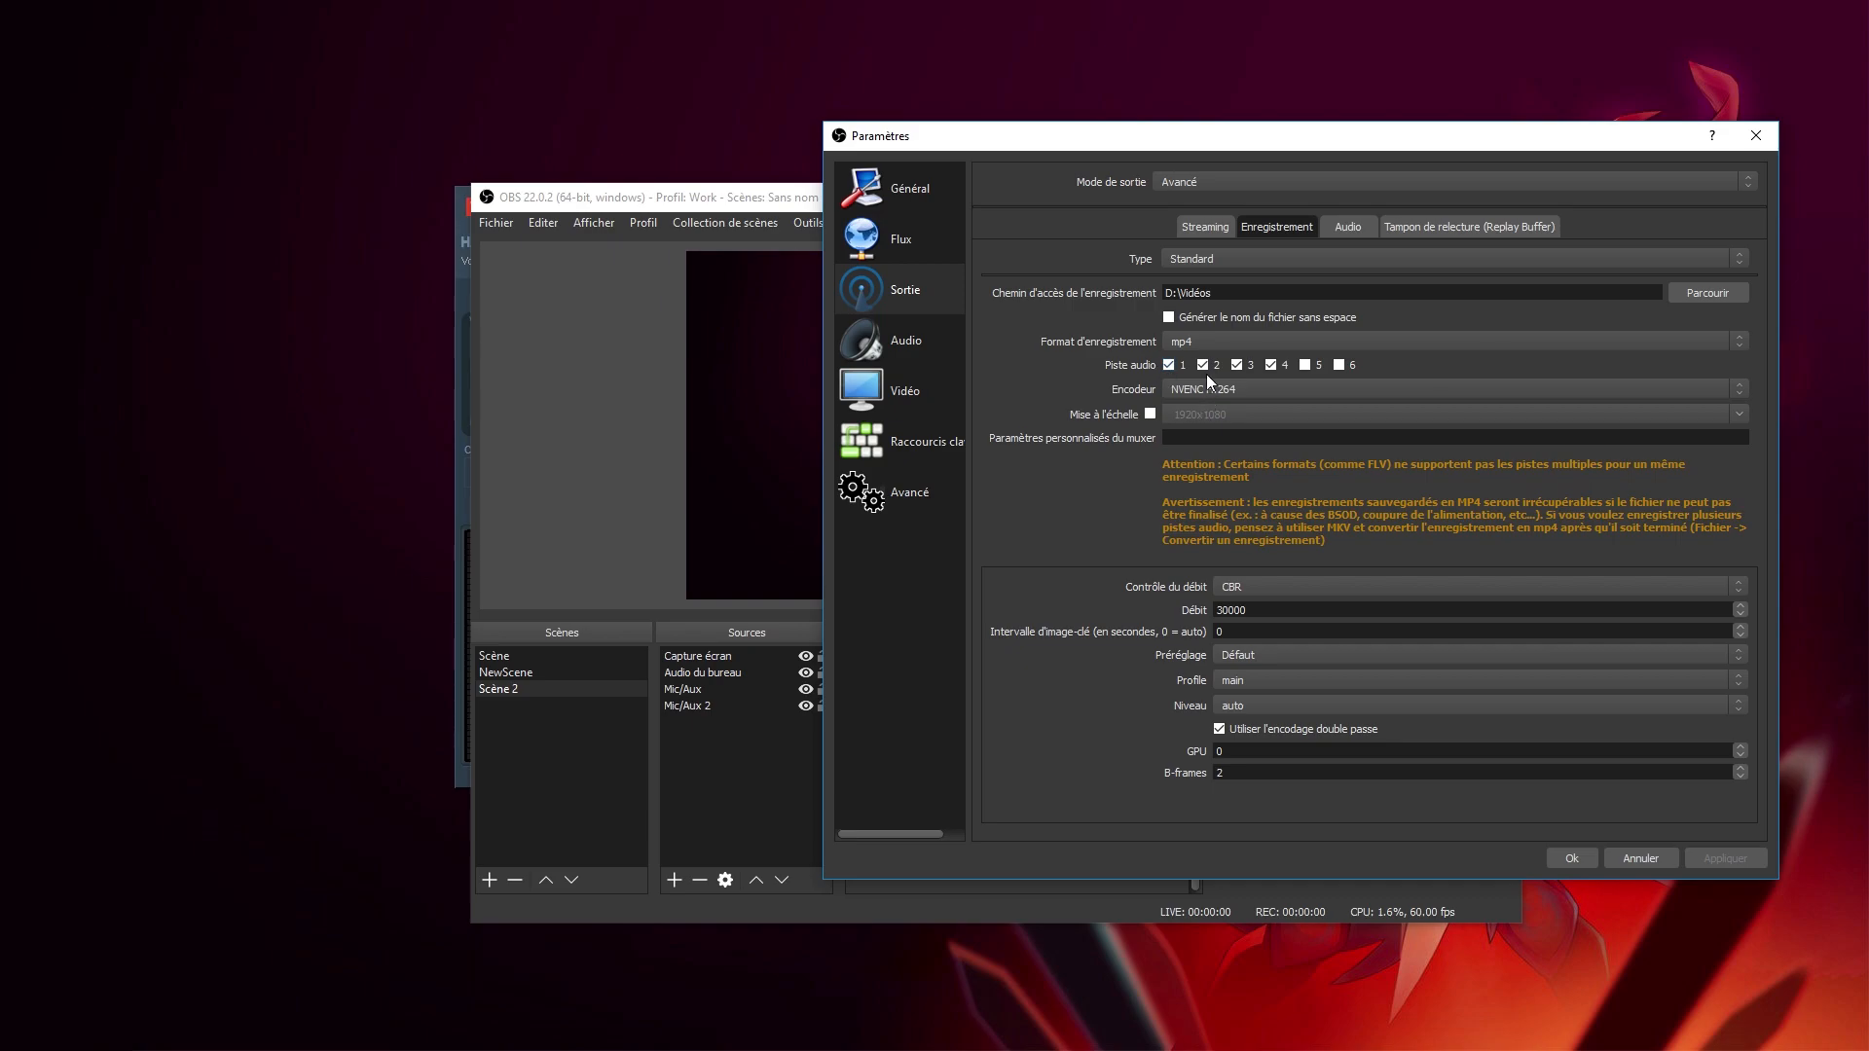
pyautogui.click(1565, 855)
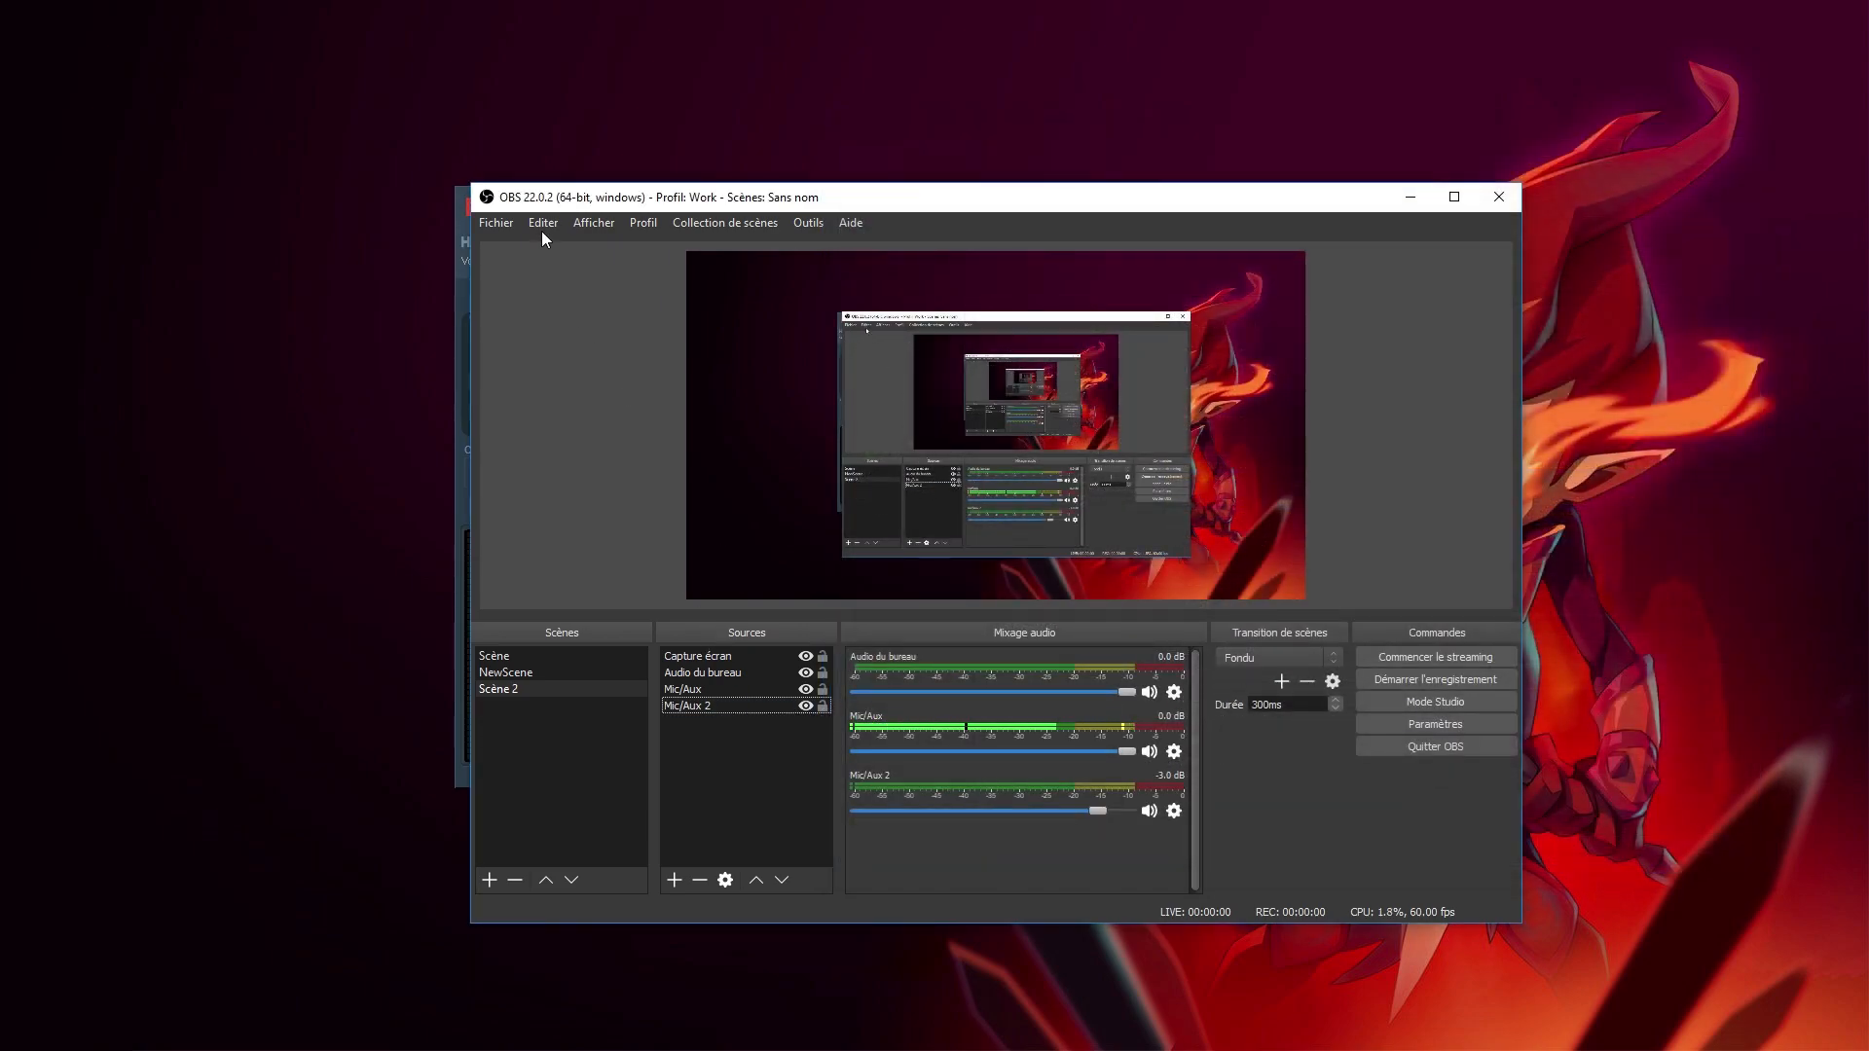
# Step: Widen the advanced audio properties window, assign Audio du bureau to tracks 1 and 2, and close the window
pyautogui.click(544, 224)
pyautogui.click(593, 468)
pyautogui.moveTo(750, 393); pyautogui.dragTo(434, 290)
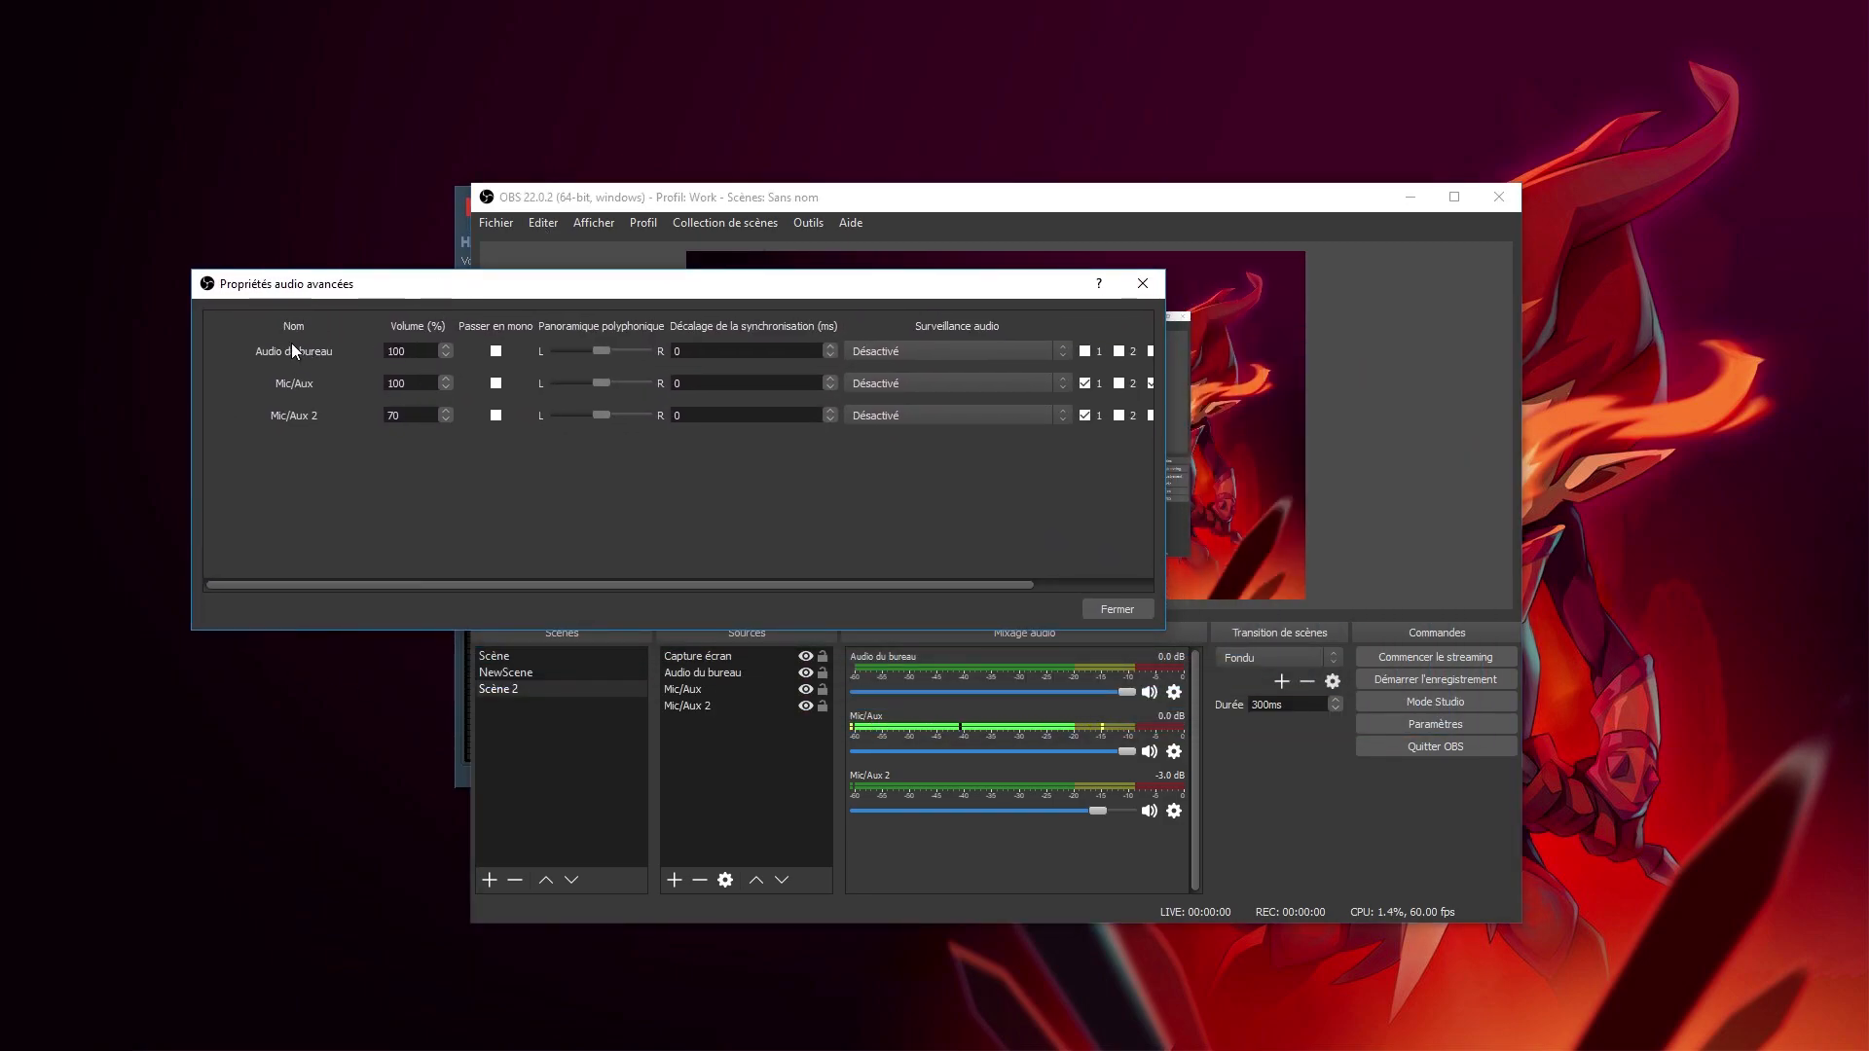
pyautogui.moveTo(1165, 475); pyautogui.dragTo(1510, 475)
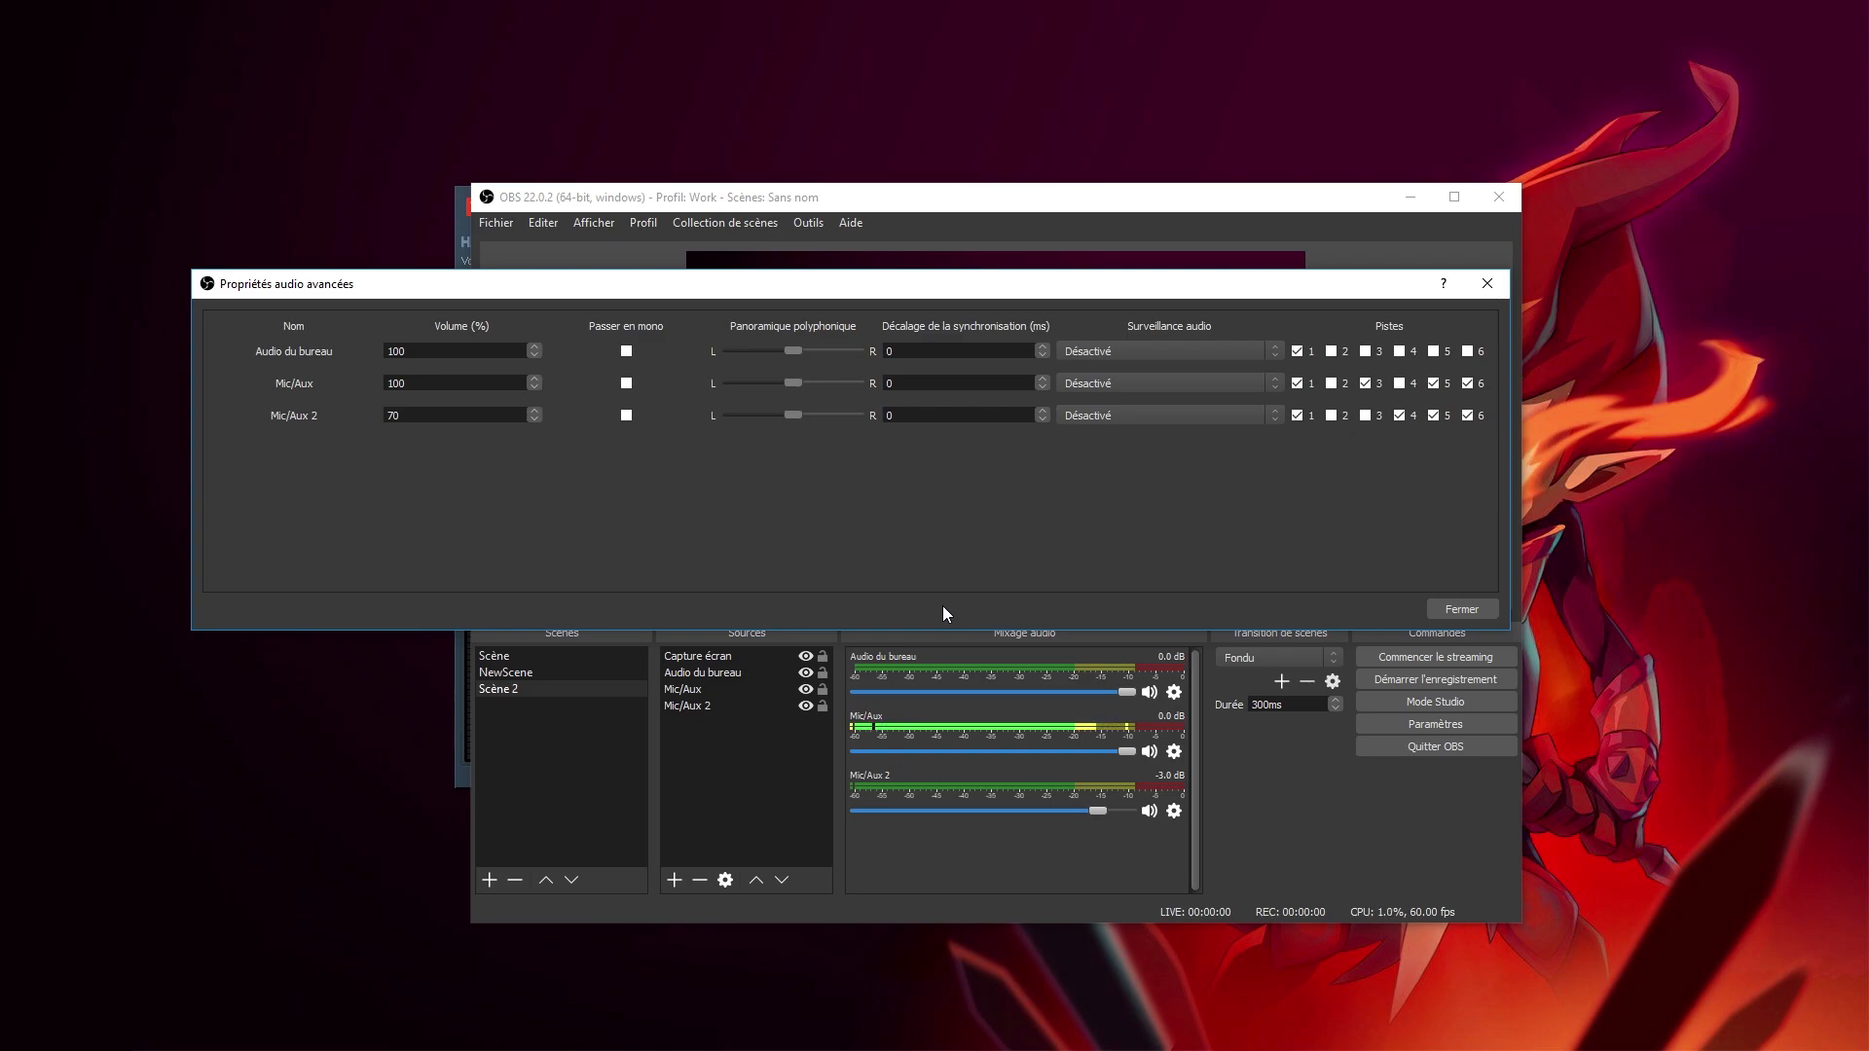
pyautogui.click(1333, 353)
pyautogui.click(1452, 609)
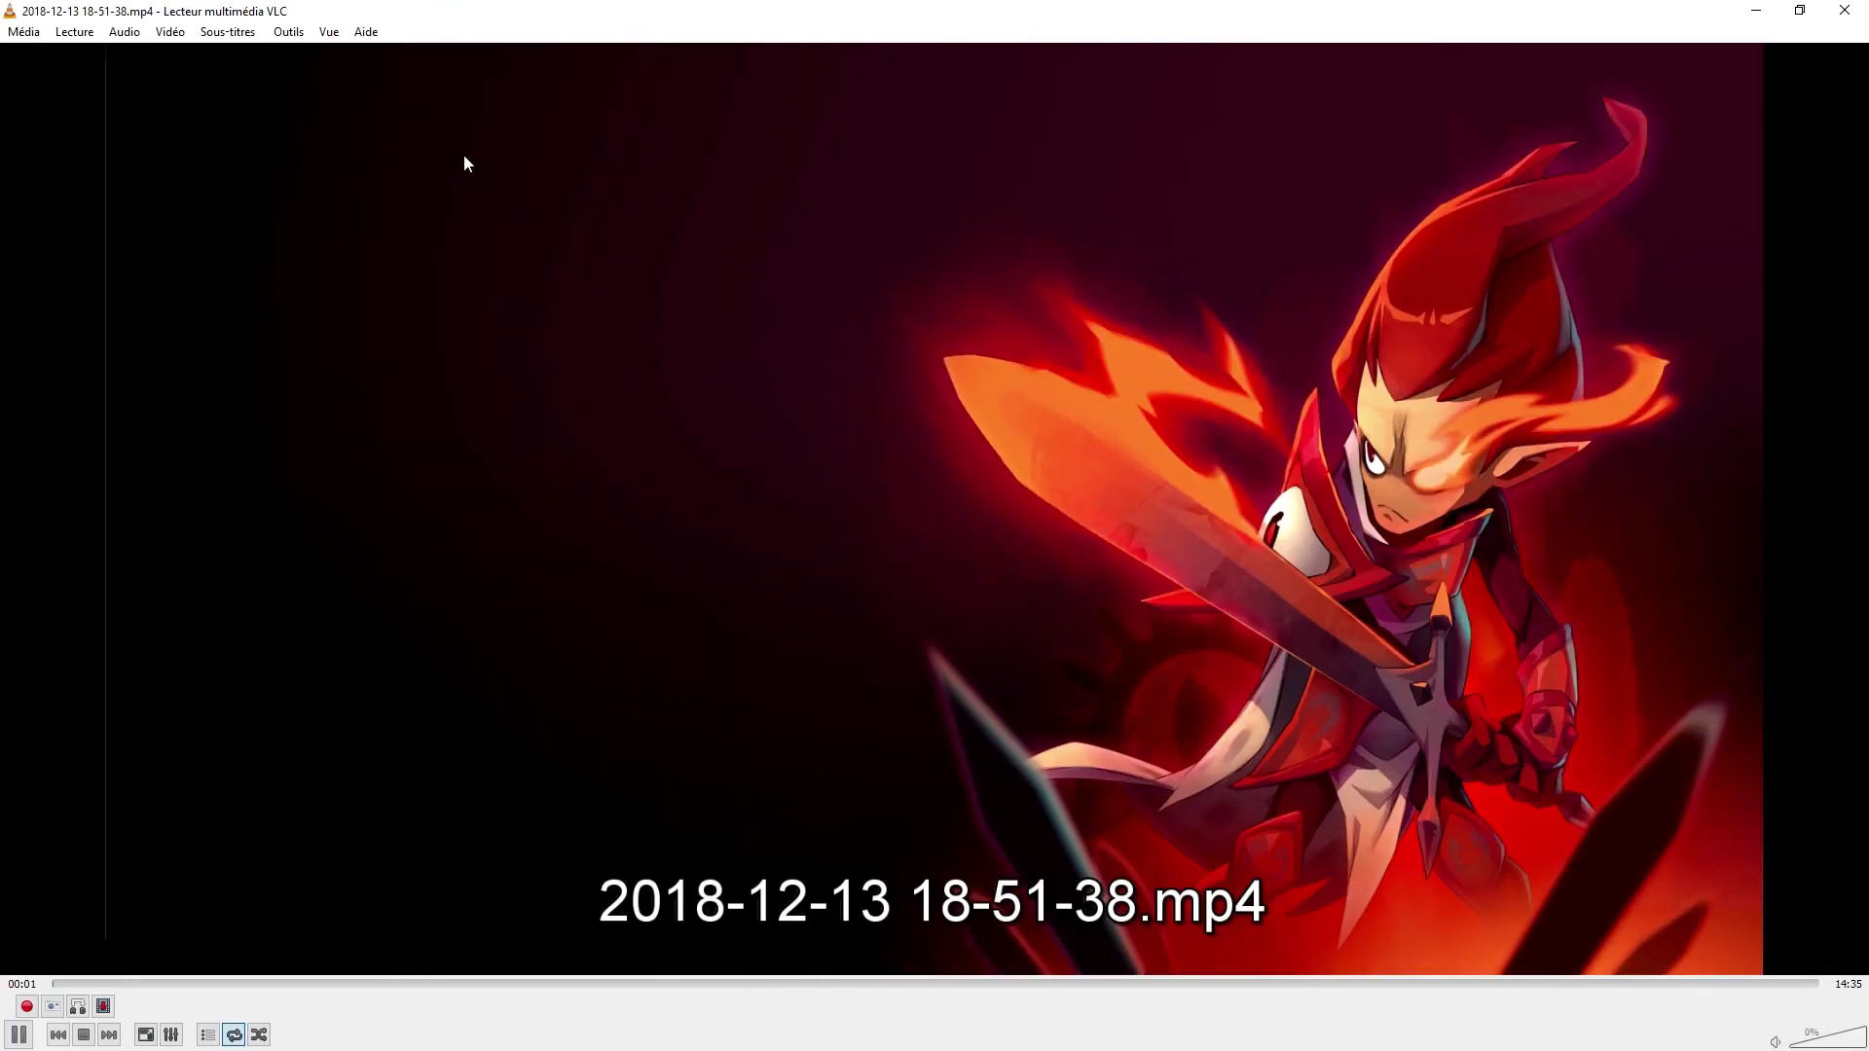
pyautogui.rightClick(669, 435)
pyautogui.moveTo(746, 557)
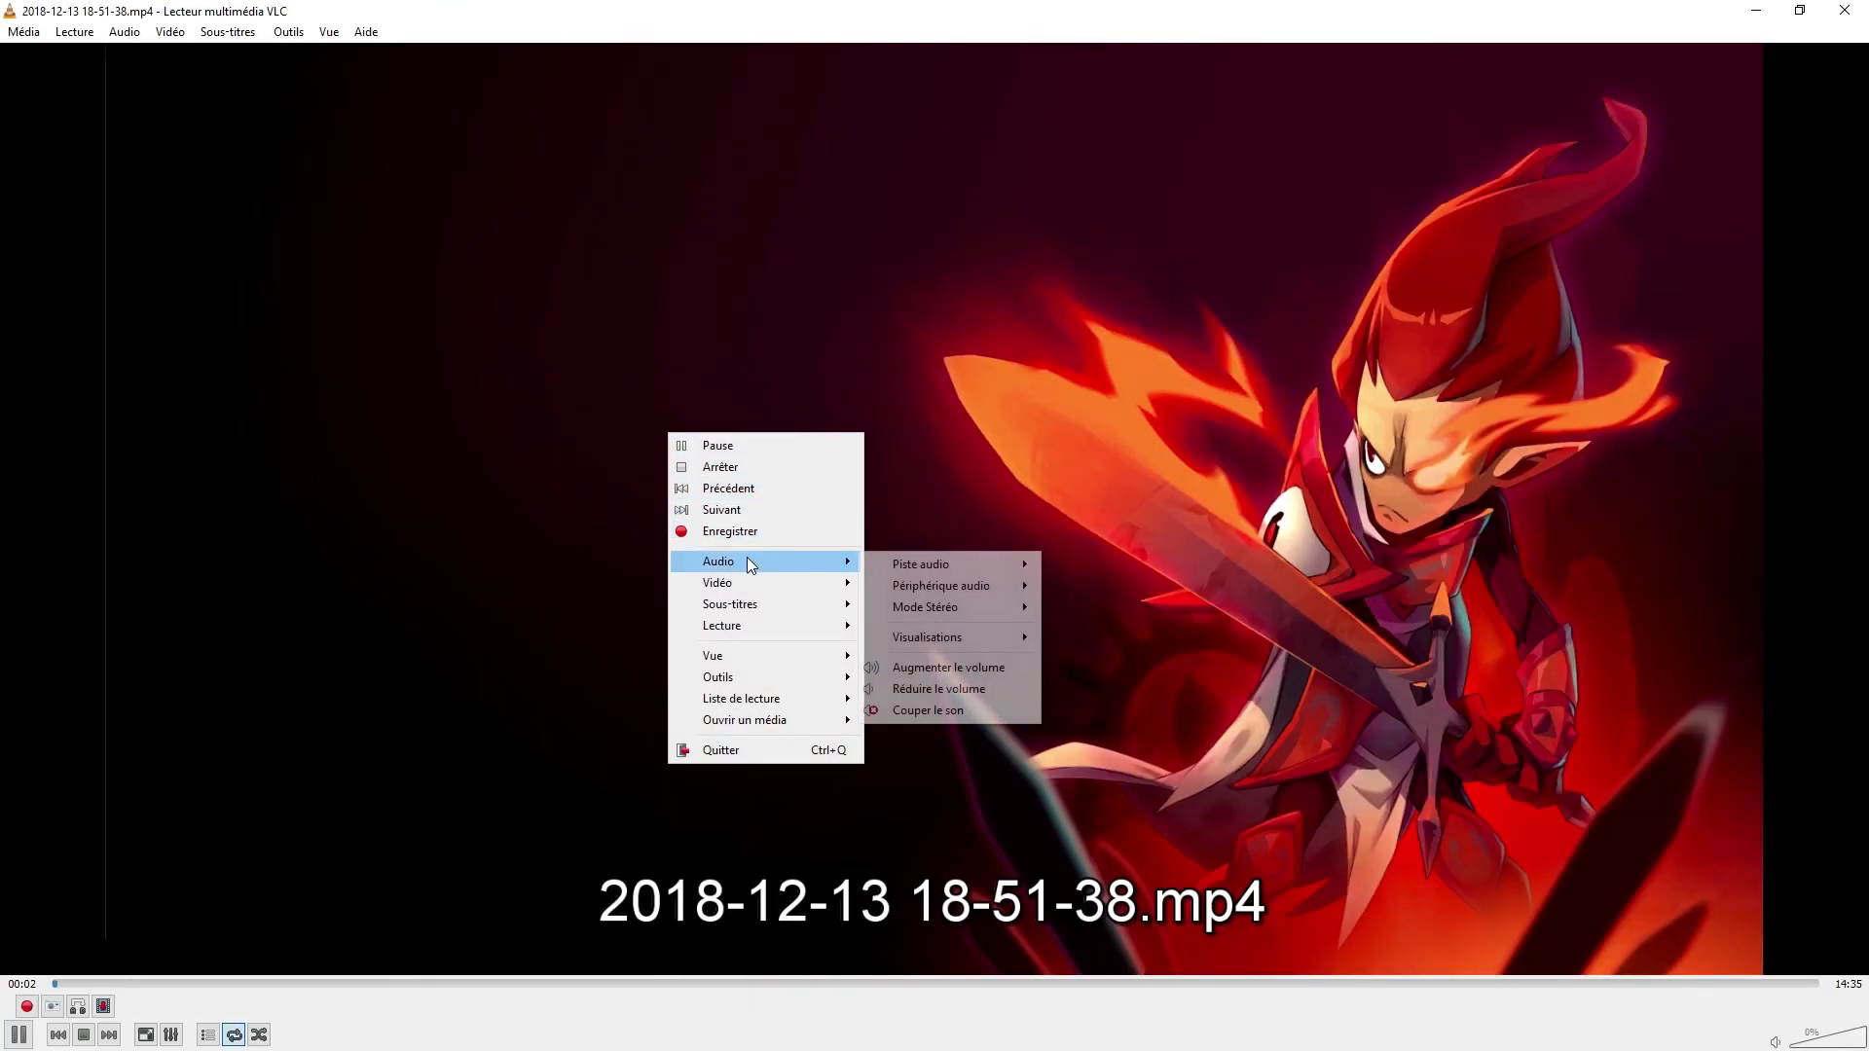
pyautogui.rightClick(956, 388)
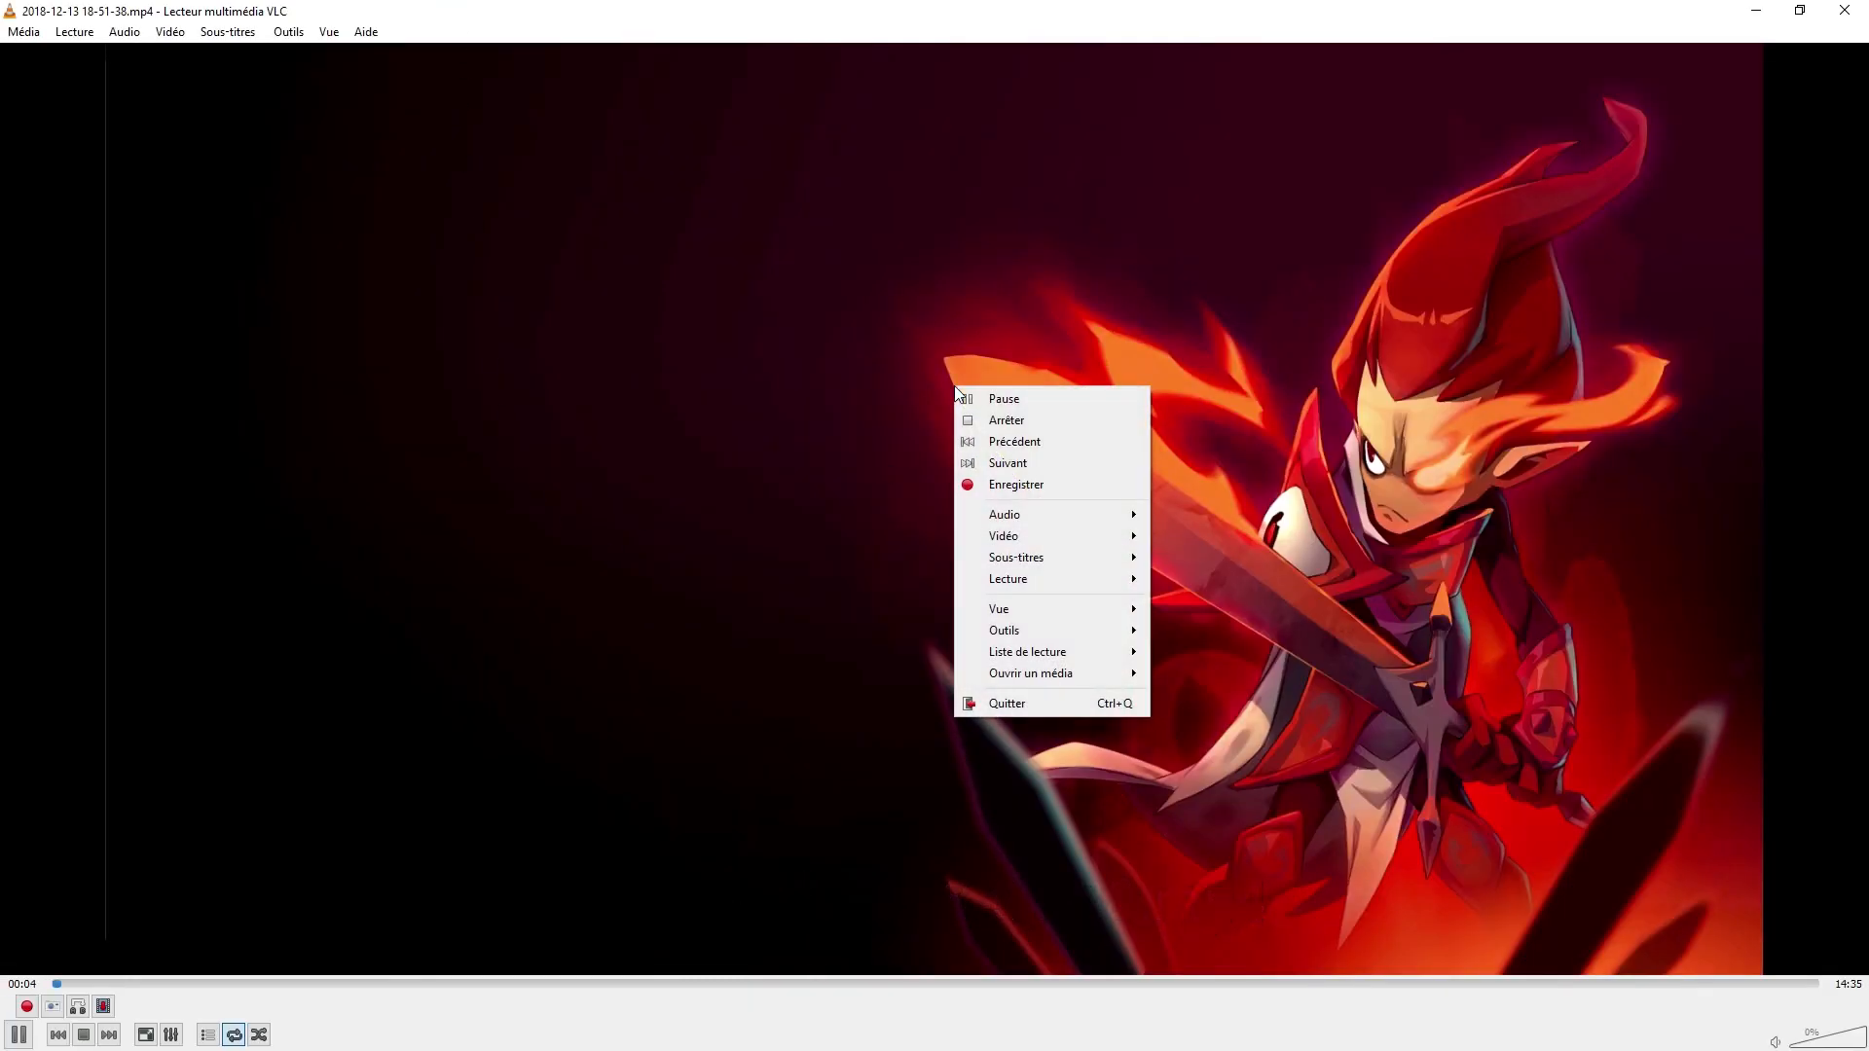
pyautogui.moveTo(1029, 516)
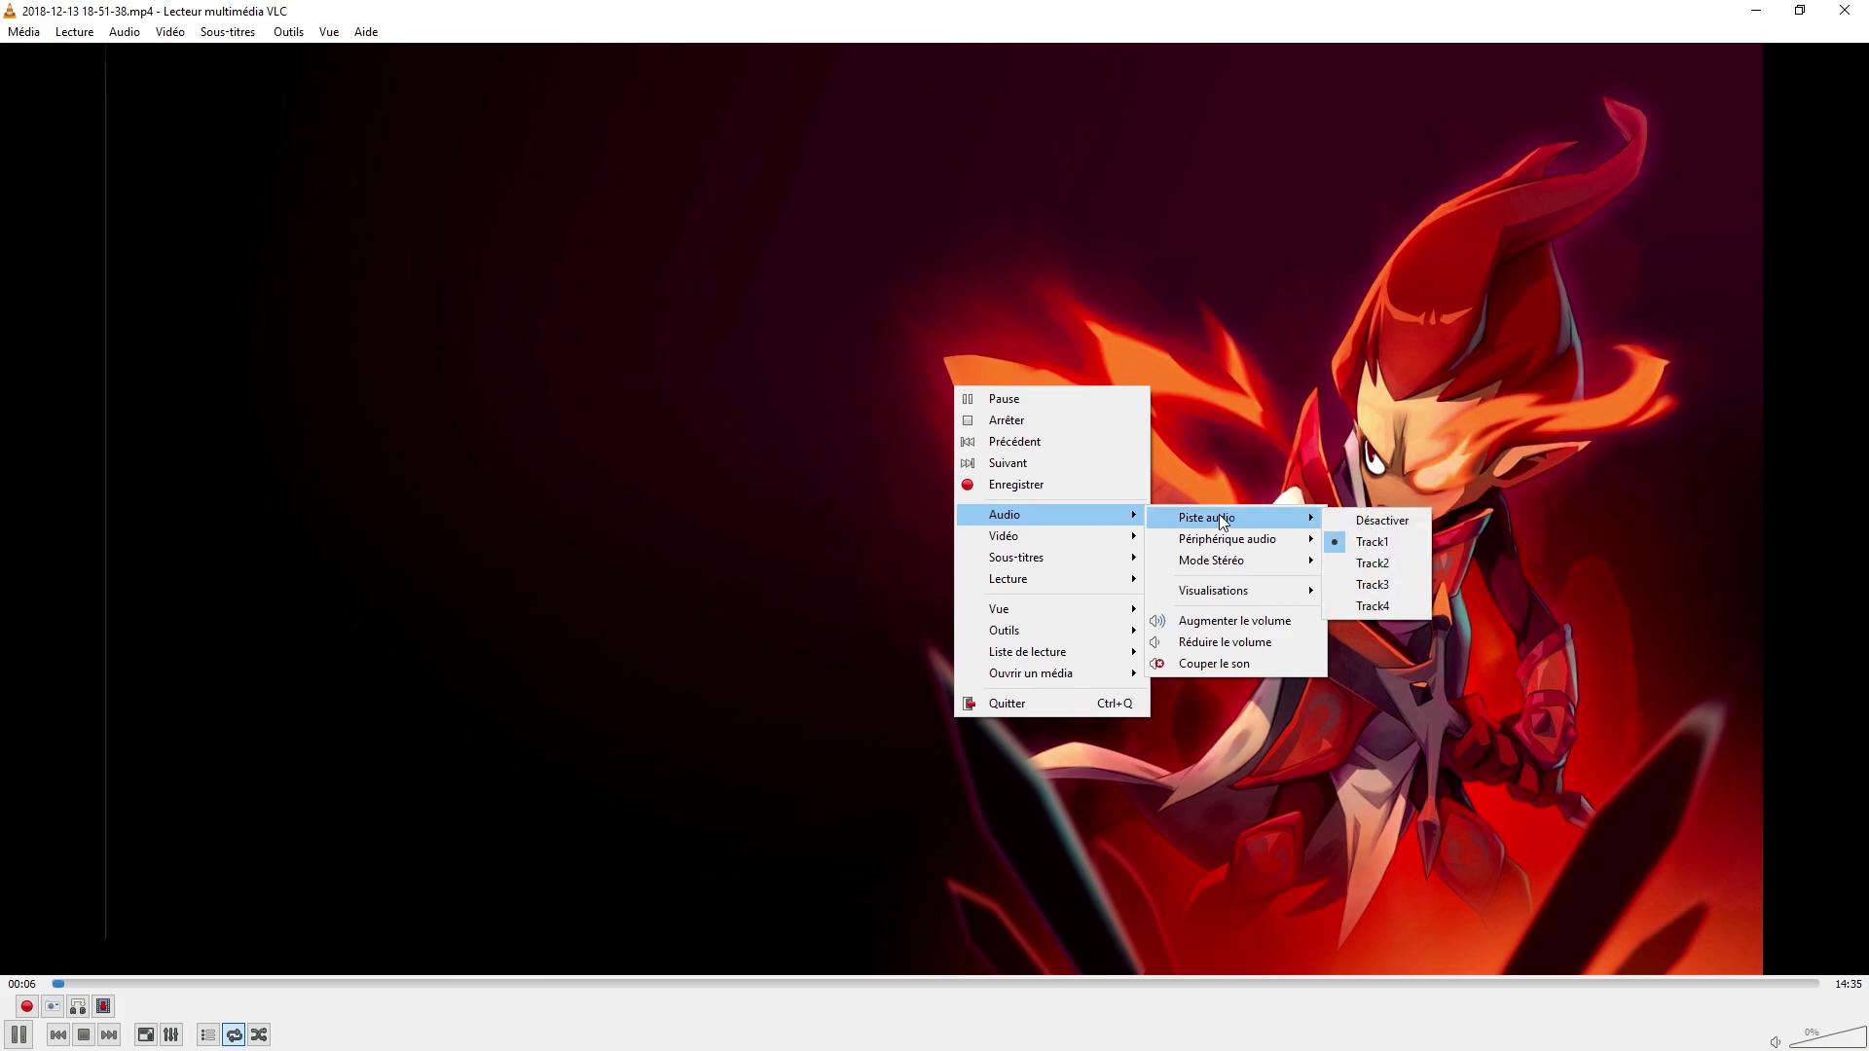
pyautogui.moveTo(1287, 541)
pyautogui.press('Escape')
pyautogui.press('Escape')
pyautogui.press('Escape')
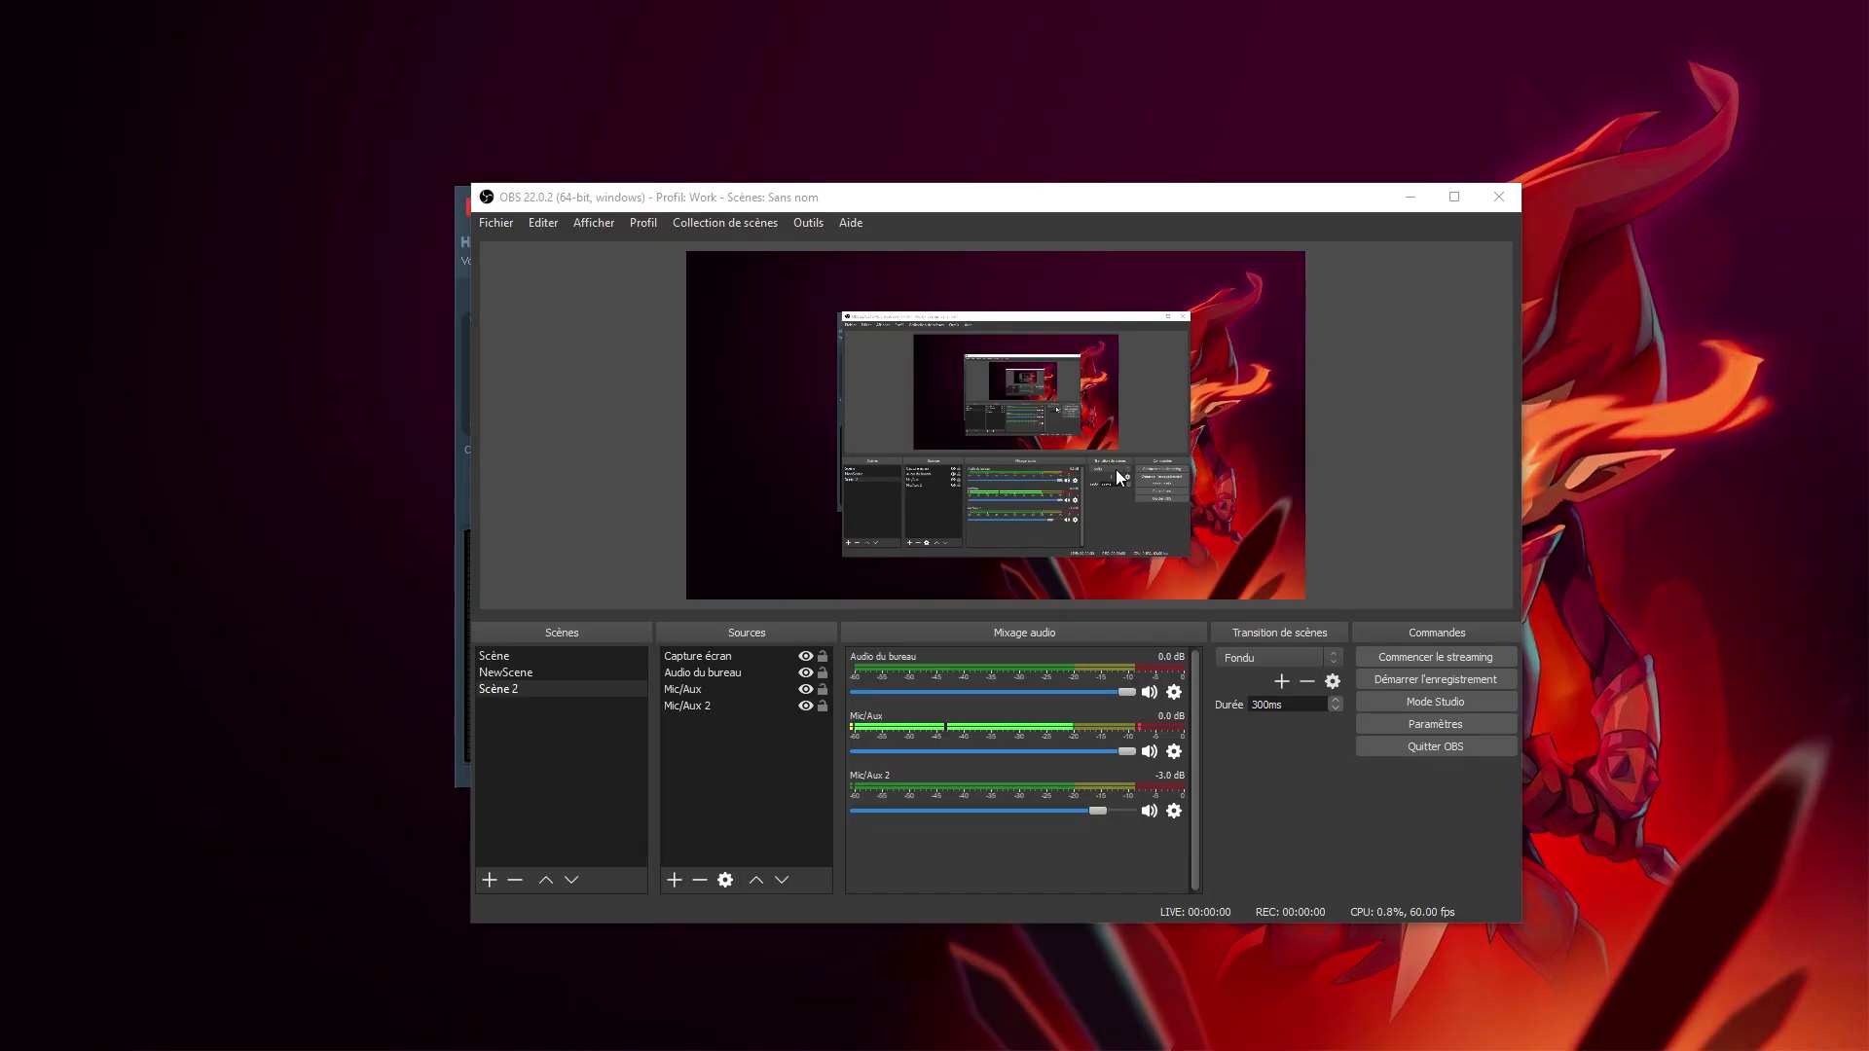